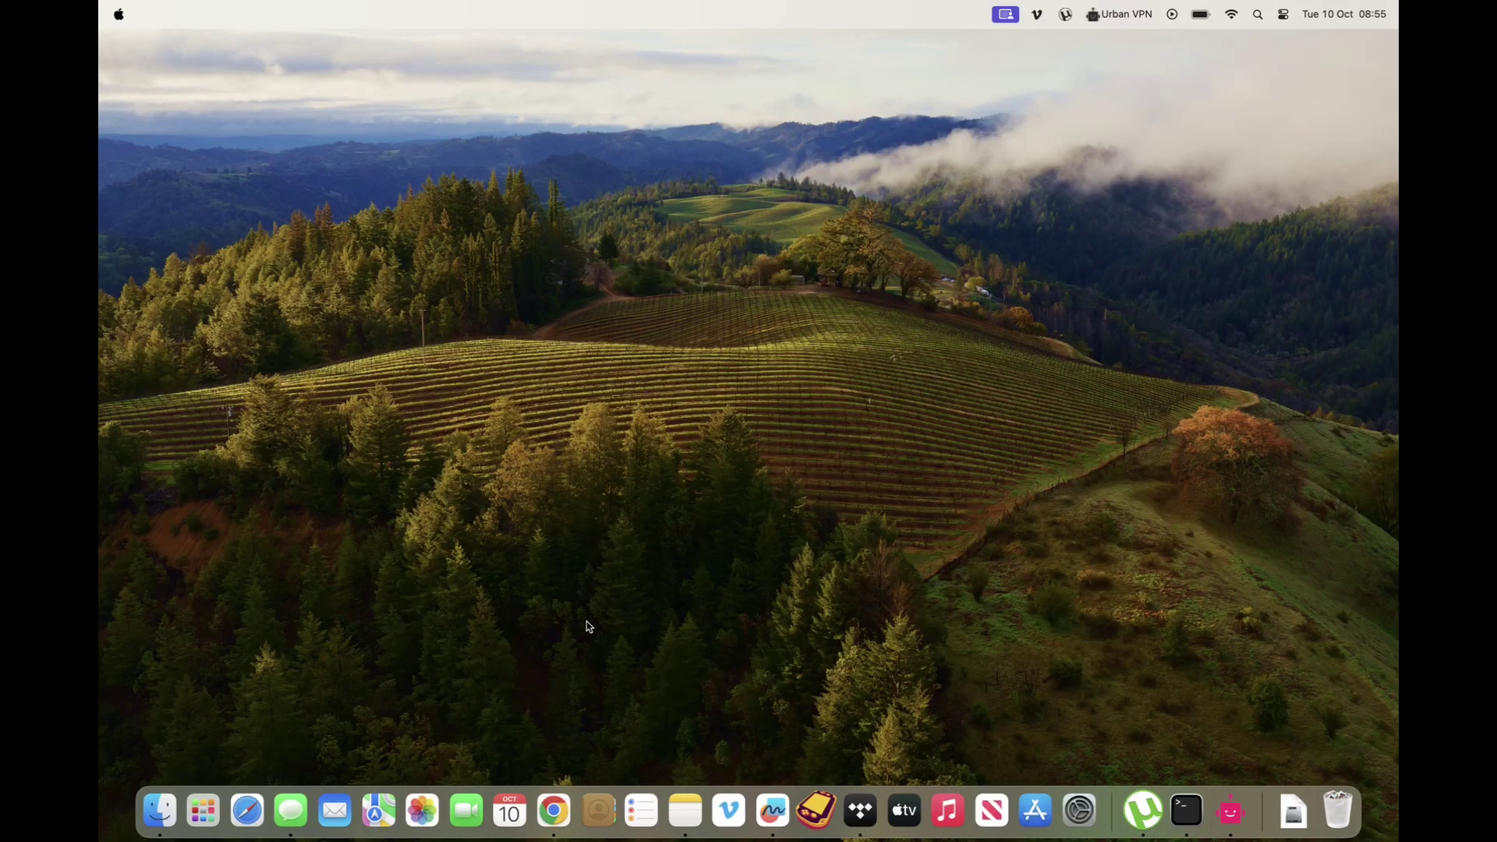
- In a new Chrome window, load oldroms.com and open the Vita3K Firmware 3.74 article
{"action": "left_click", "coordinate": [556, 811]}
{"action": "type", "text": "www.oldroms.com"}
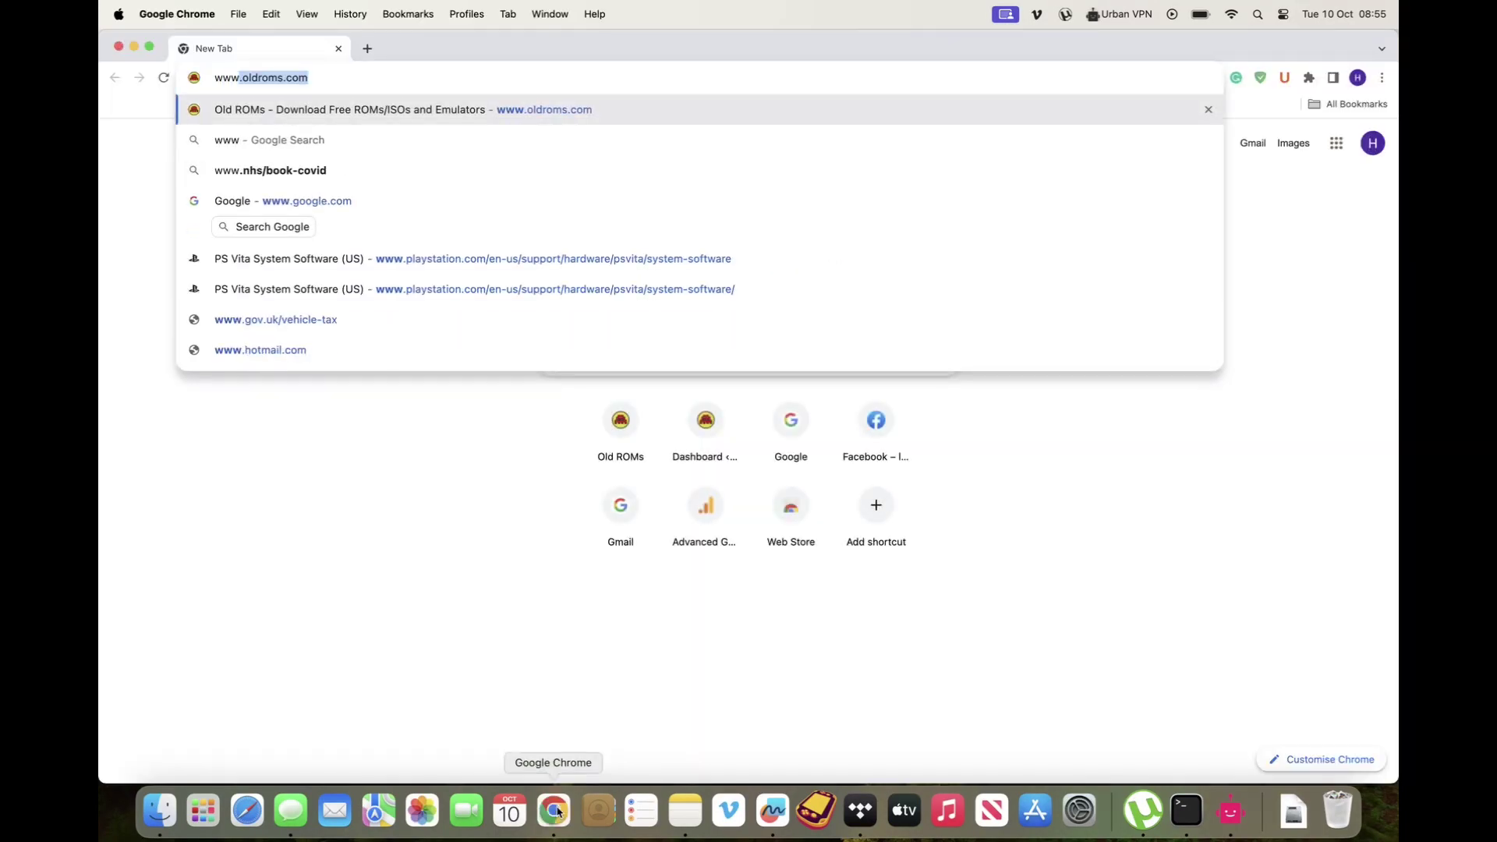
{"action": "key", "text": "Return"}
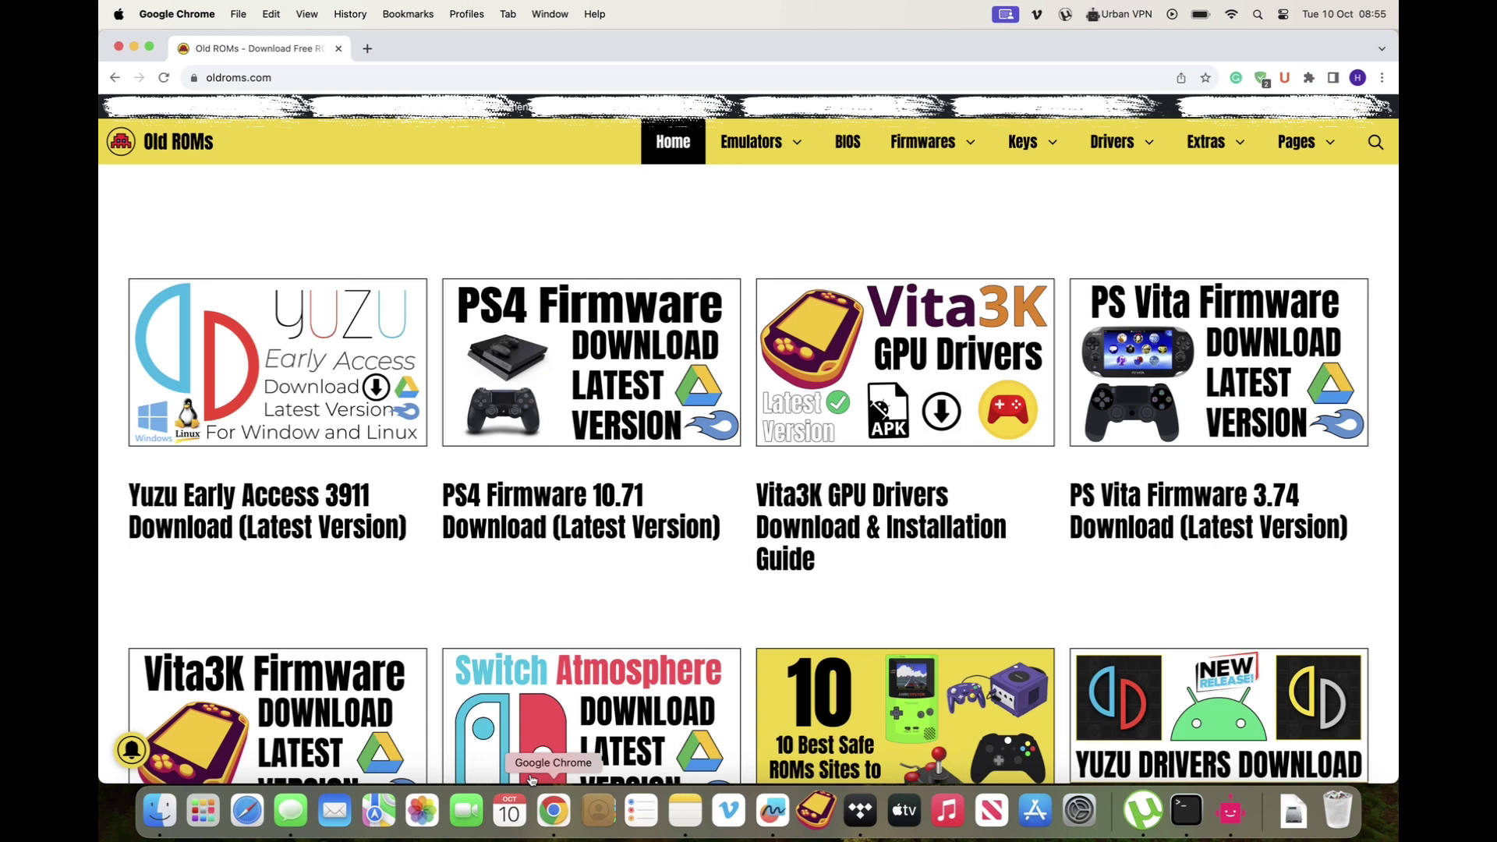
{"action": "mouse_move", "coordinate": [930, 141]}
{"action": "left_click", "coordinate": [893, 362]}
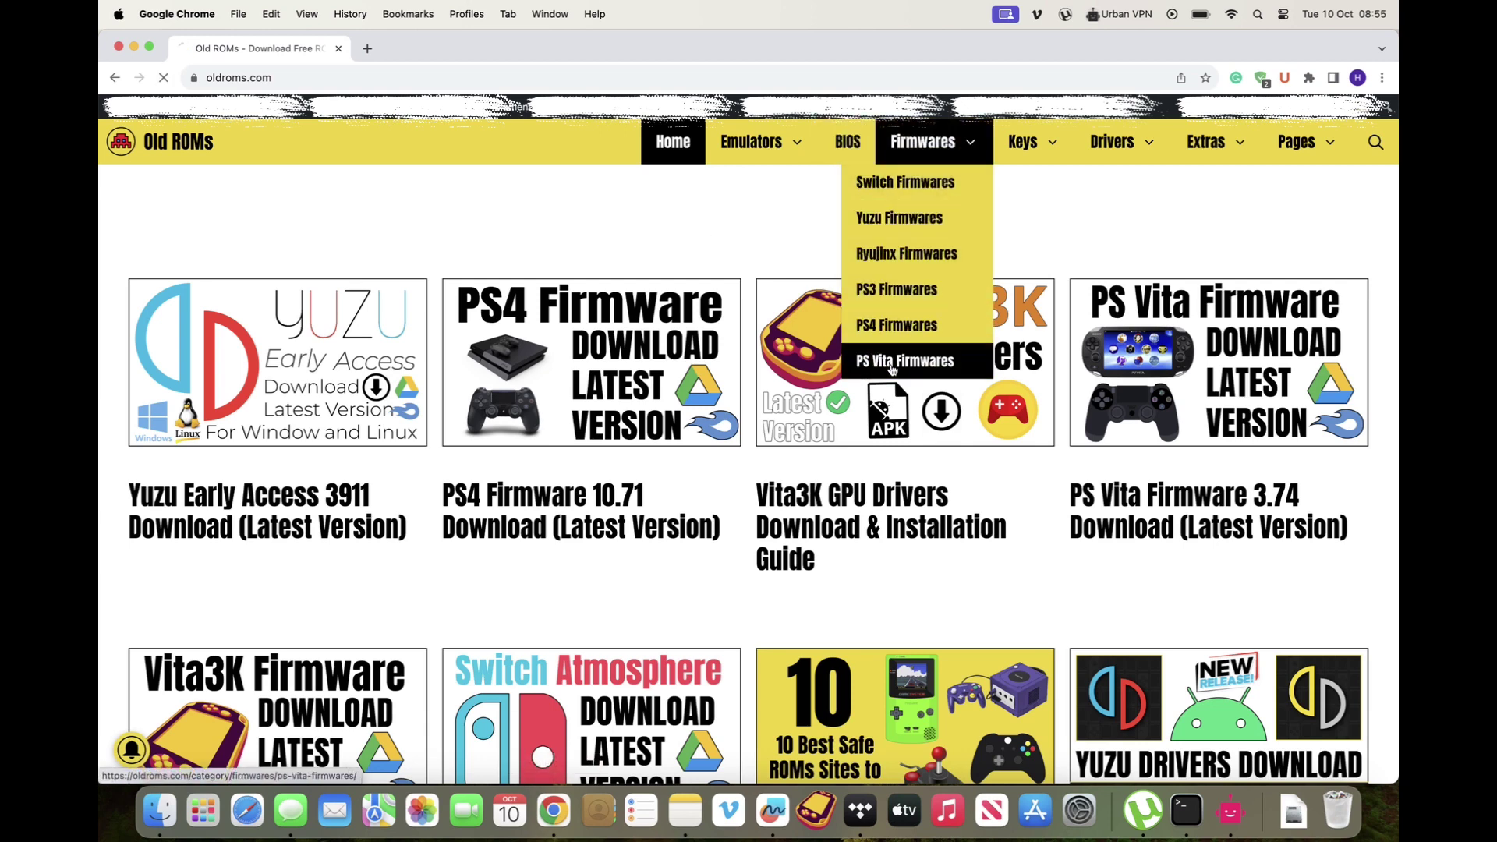
{"action": "left_click", "coordinate": [644, 389]}
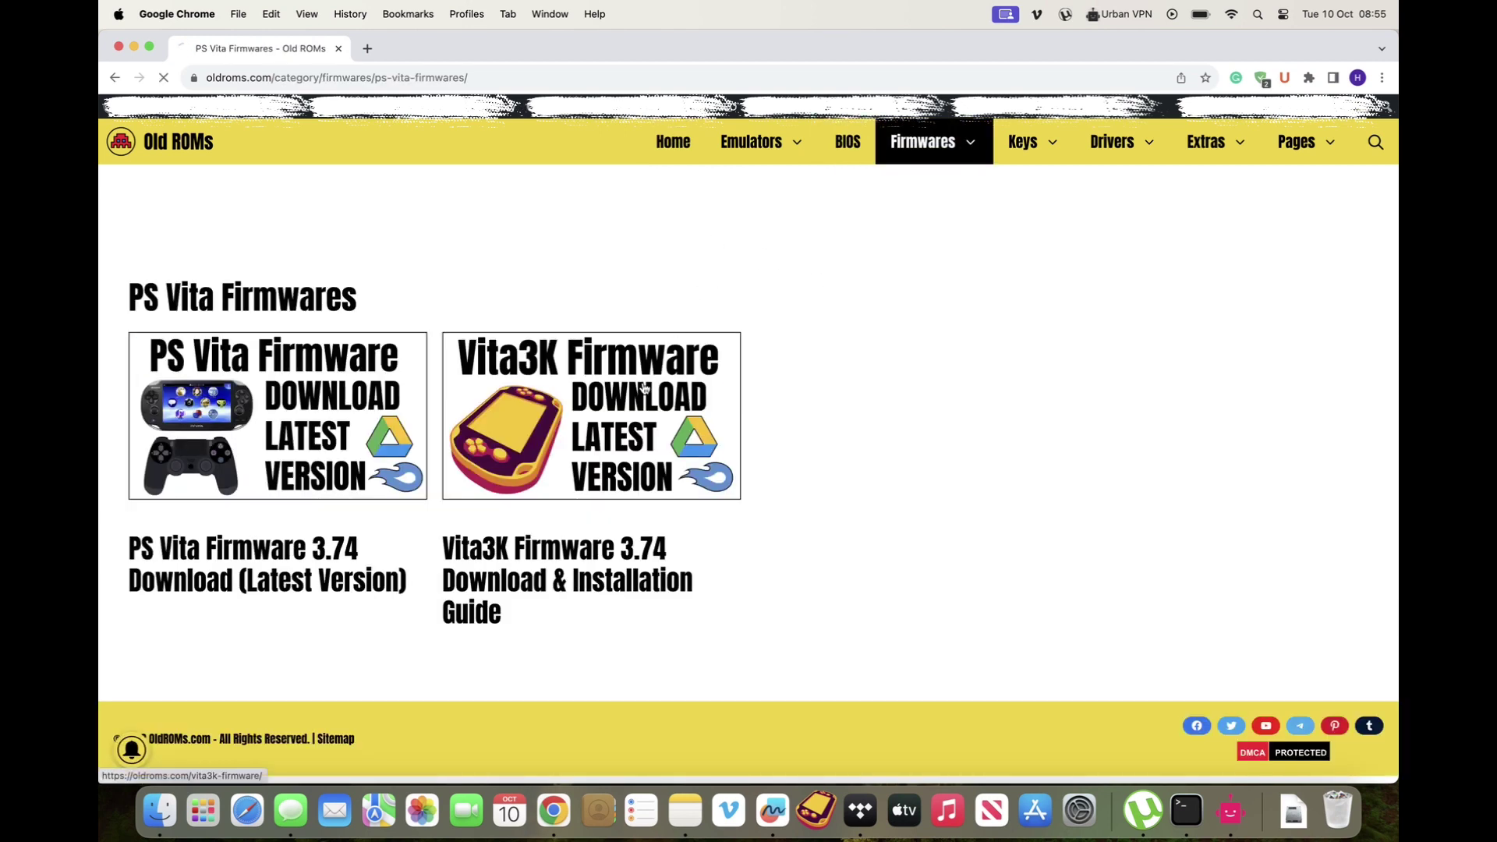
{"action": "scroll", "coordinate": [644, 390], "scroll_direction": "down", "scroll_amount": 3}
{"action": "scroll", "coordinate": [643, 390], "scroll_direction": "down", "scroll_amount": 4}
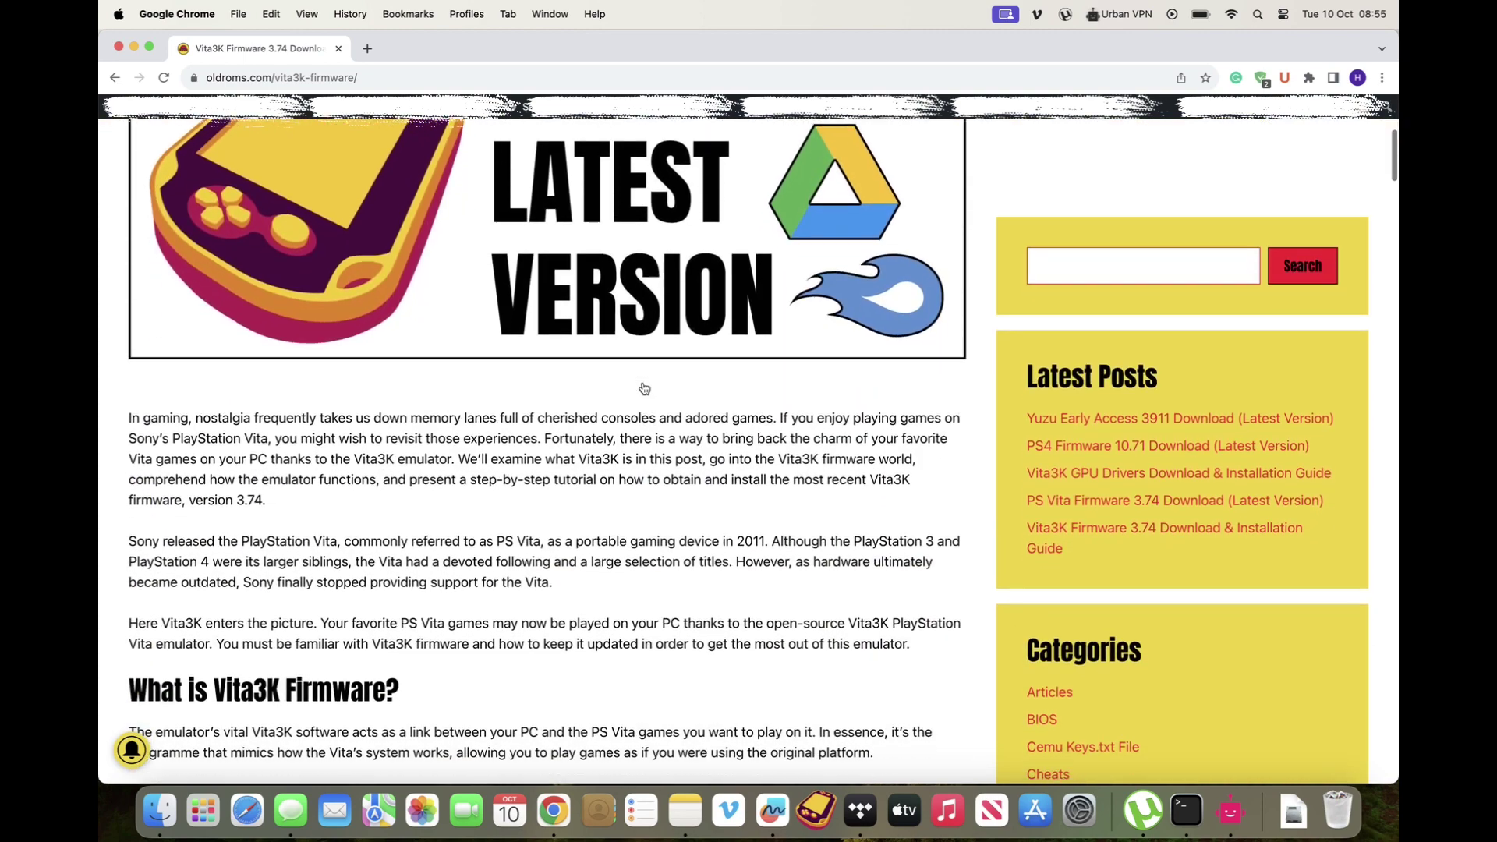
{"action": "scroll", "coordinate": [644, 388], "scroll_direction": "down", "scroll_amount": 8}
{"action": "scroll", "coordinate": [644, 390], "scroll_direction": "down", "scroll_amount": 2}
{"action": "scroll", "coordinate": [644, 389], "scroll_direction": "down", "scroll_amount": 5}
{"action": "scroll", "coordinate": [644, 392], "scroll_direction": "down", "scroll_amount": 1}
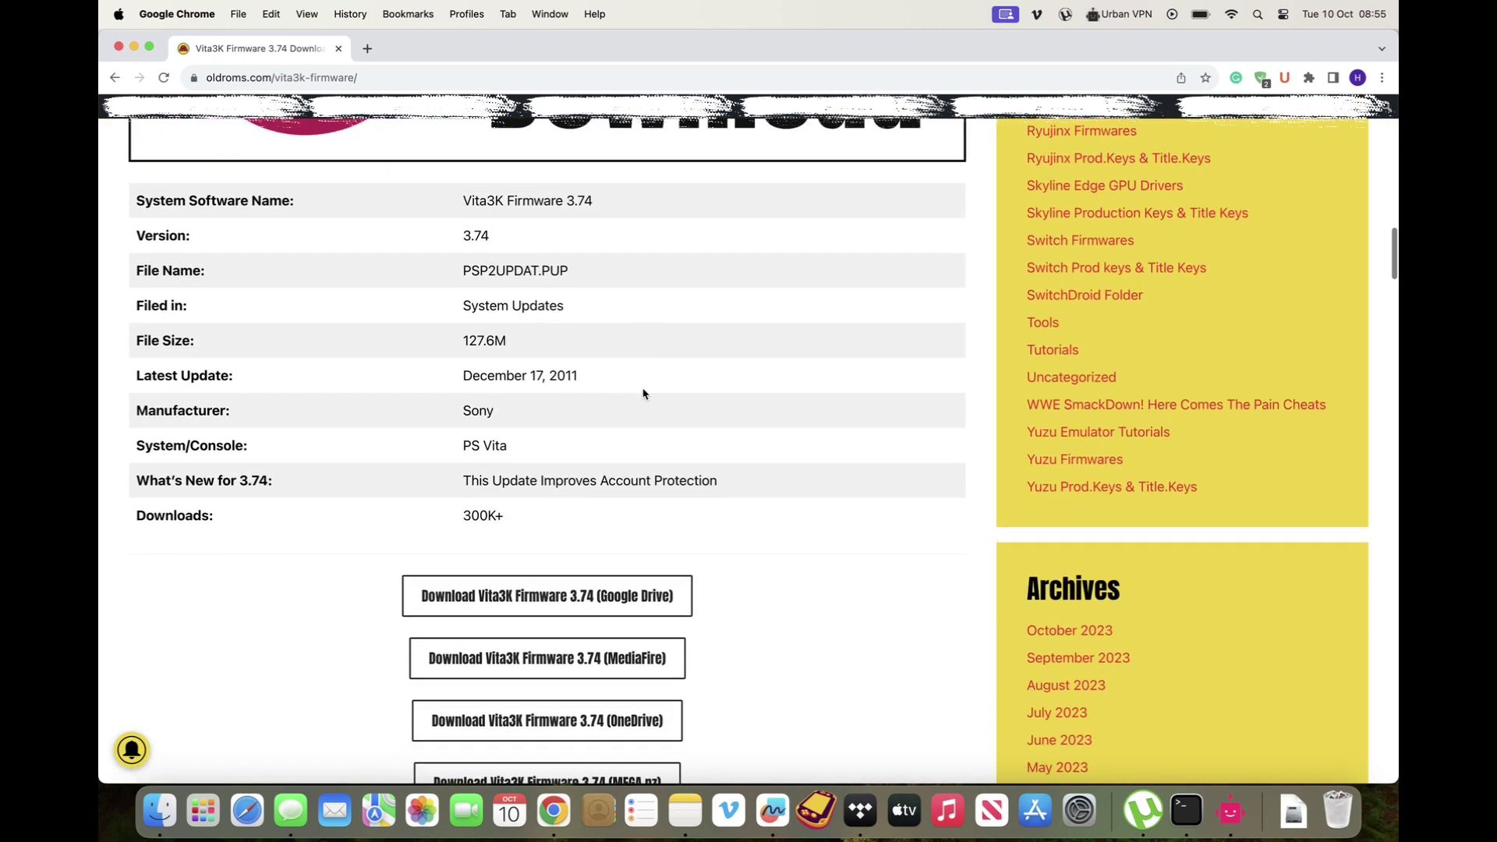
{"action": "scroll", "coordinate": [644, 395], "scroll_direction": "down", "scroll_amount": 2}
- Start the Google Drive download, pass the 'I'm a Human' check, and generate the download link
{"action": "left_click", "coordinate": [620, 469]}
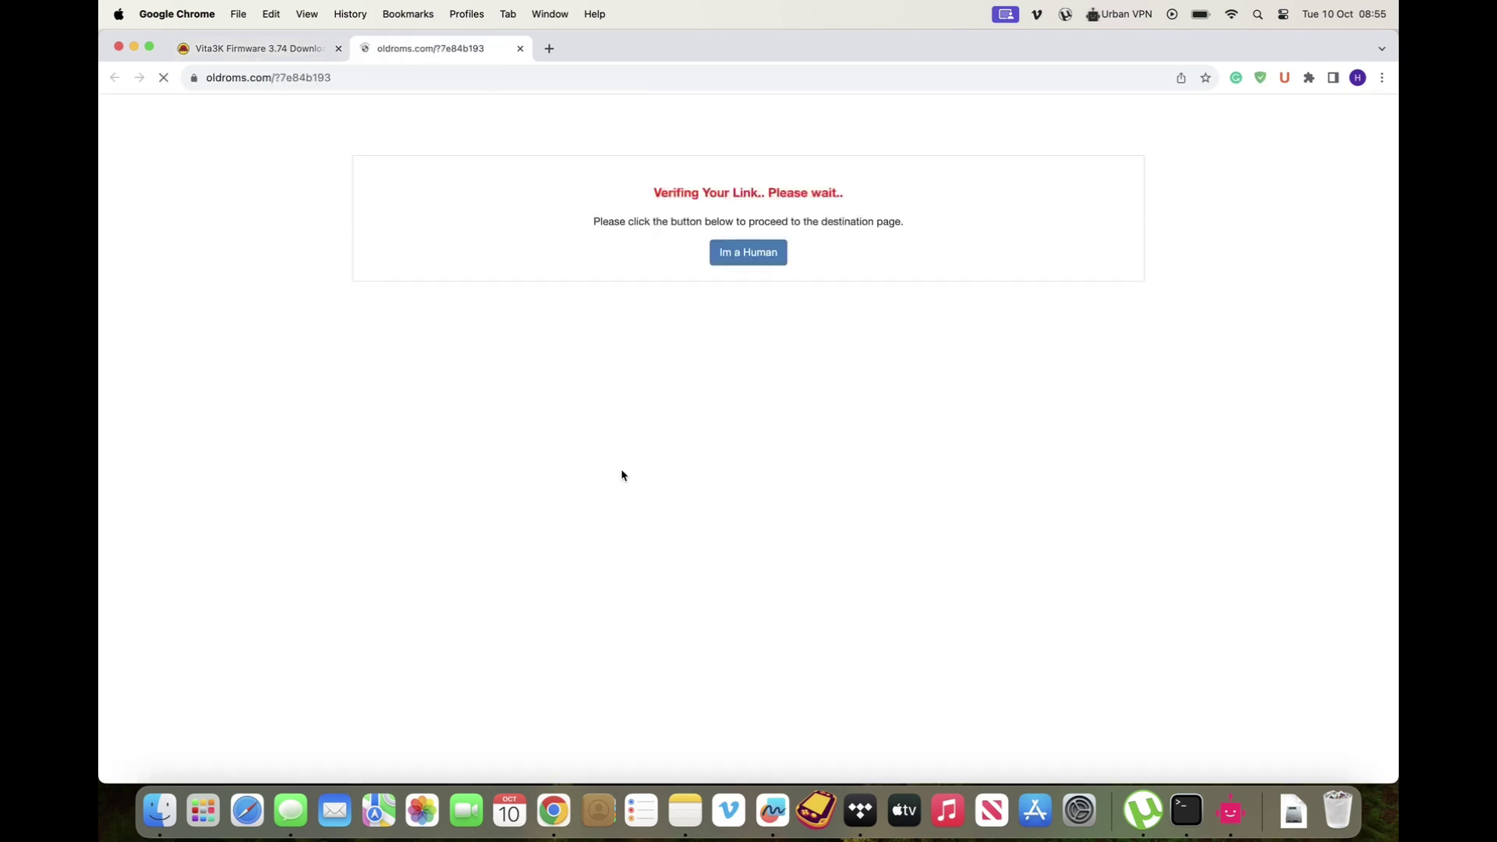
{"action": "left_click", "coordinate": [738, 250]}
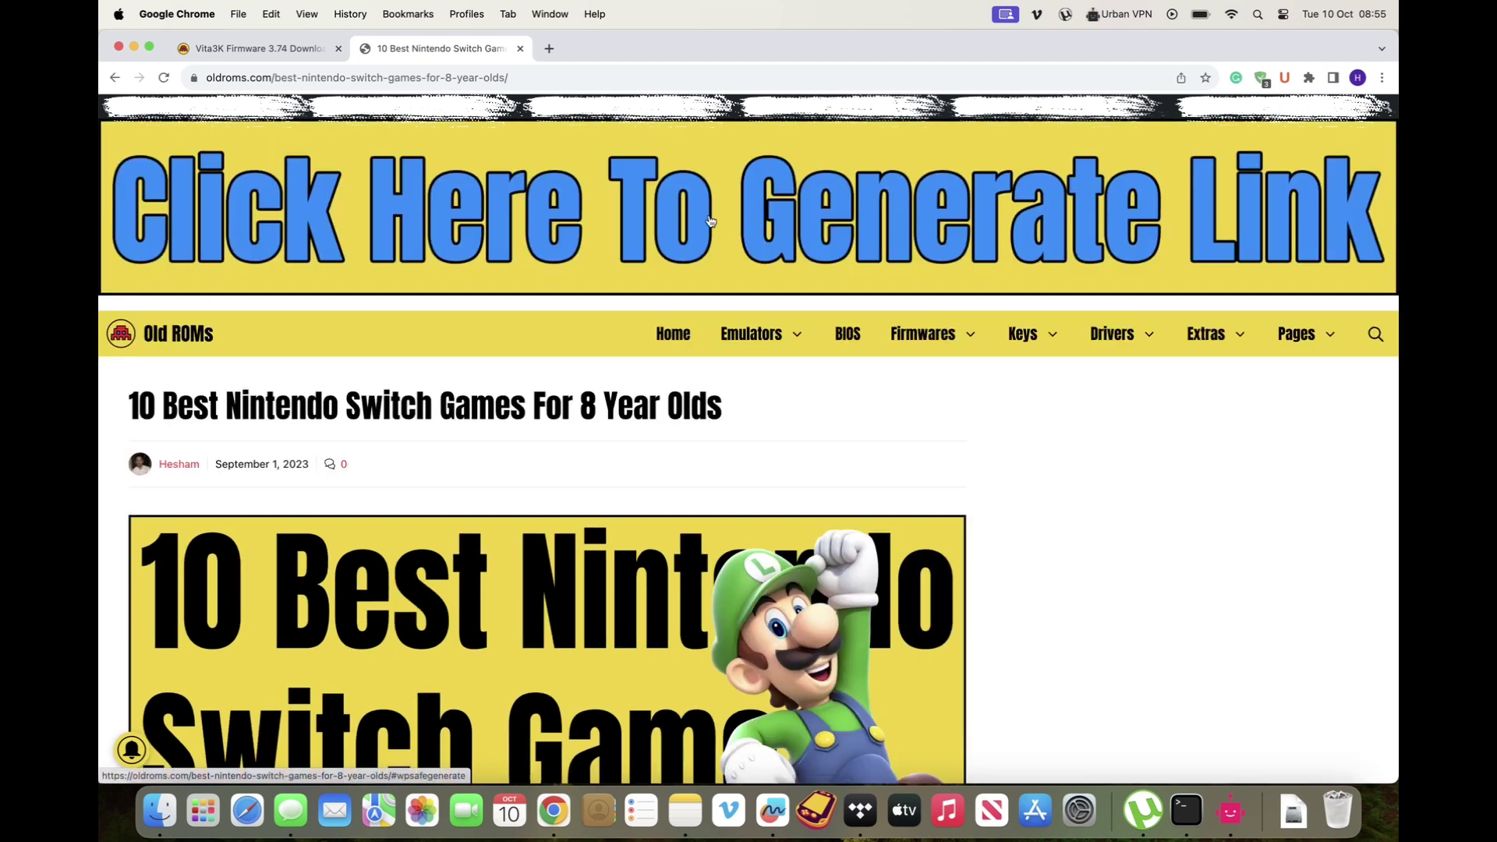
{"action": "left_click", "coordinate": [709, 220]}
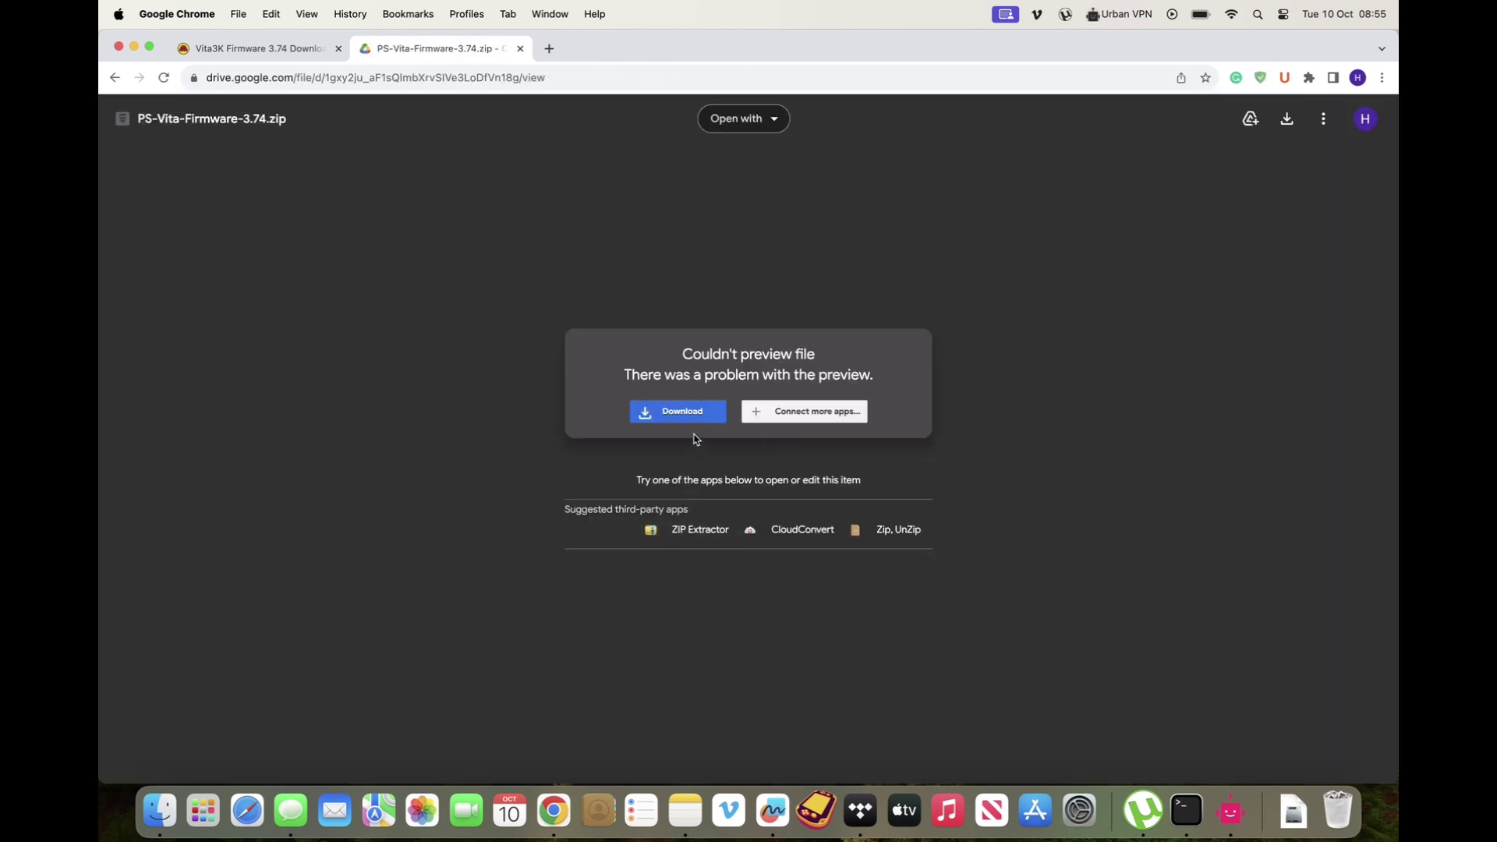
- Download PS-Vita-Firmware-3.74.zip, unzip it to PSP2UPDAT.pup, and launch Vita3K from the Dock
{"action": "left_click", "coordinate": [691, 418]}
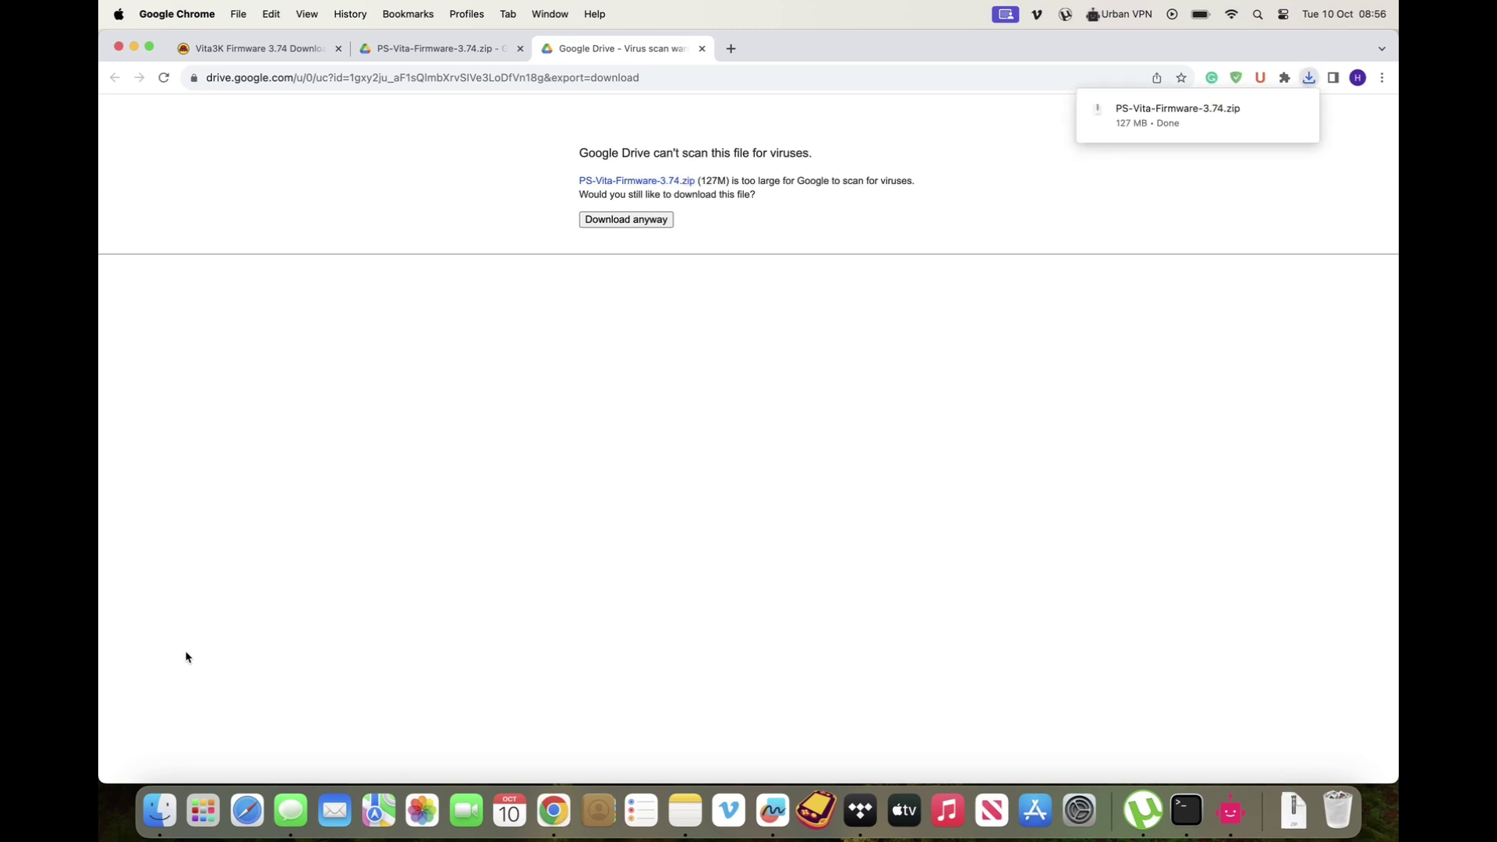
{"action": "left_click", "coordinate": [160, 811]}
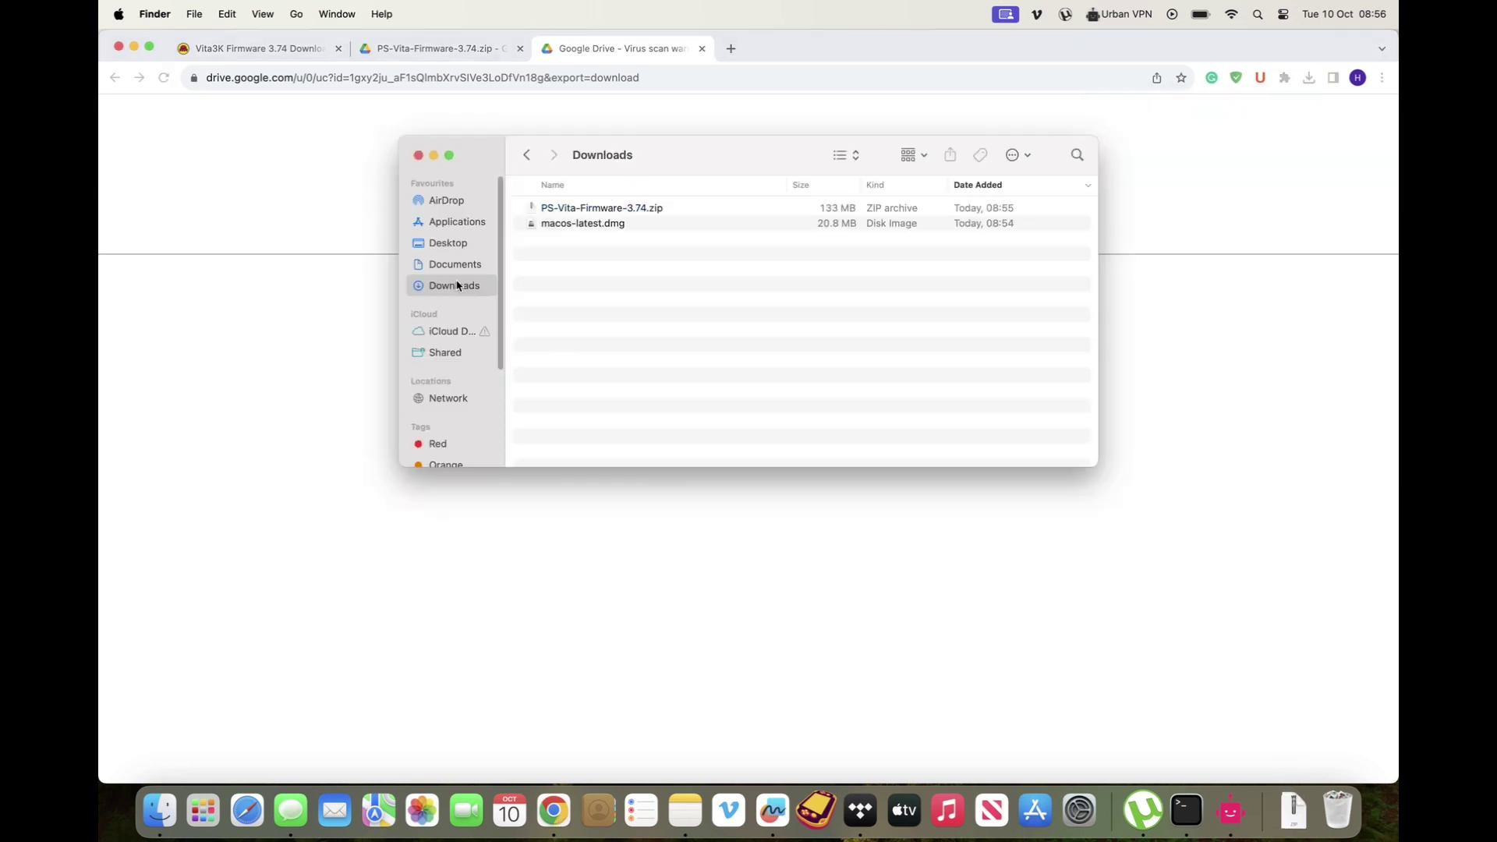
{"action": "double_click", "coordinate": [580, 208]}
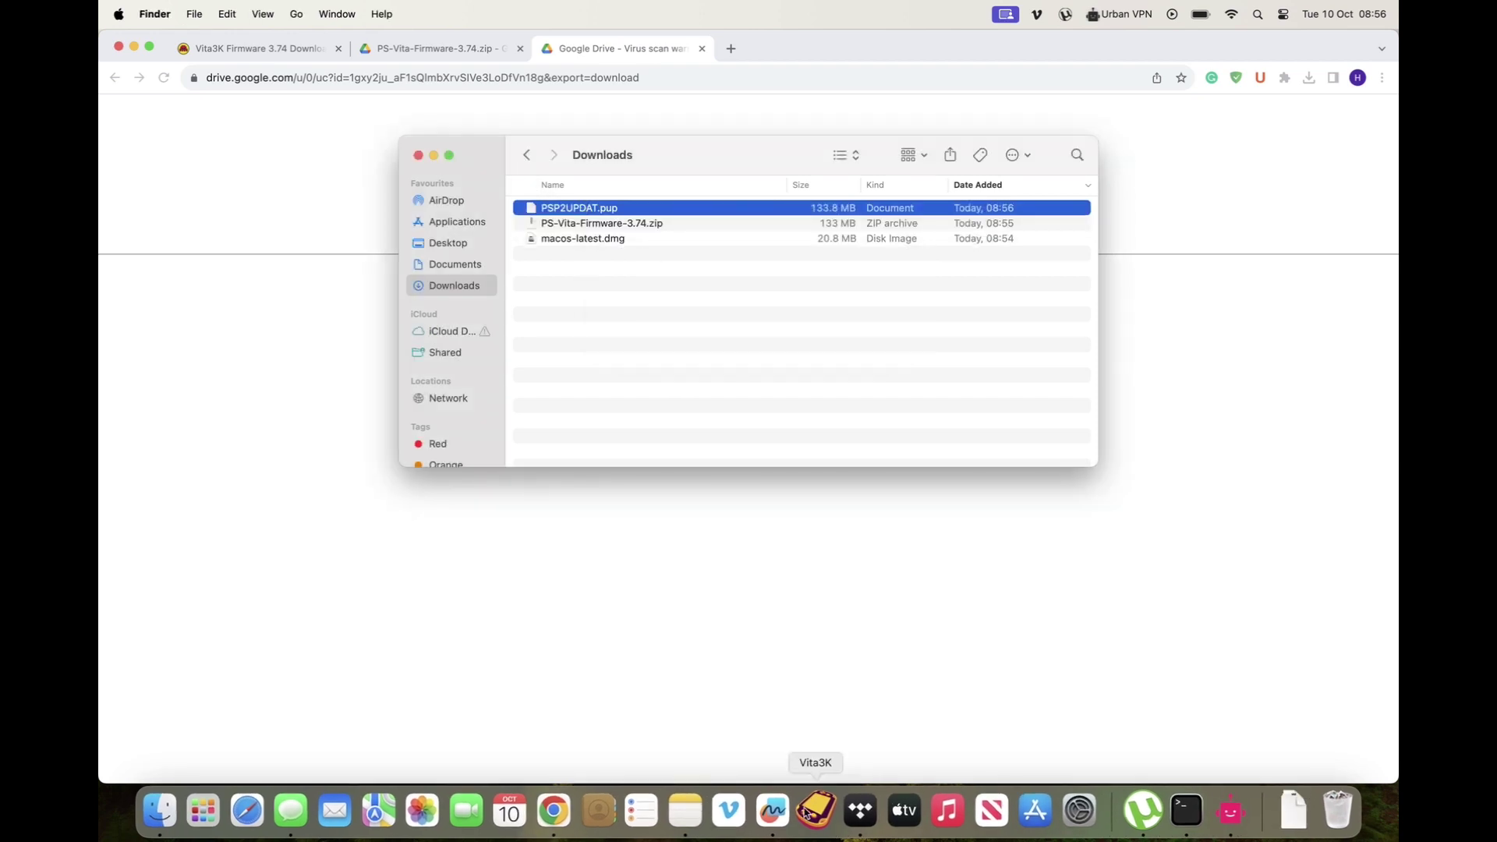
{"action": "right_click", "coordinate": [816, 807]}
{"action": "left_click", "coordinate": [845, 762]}
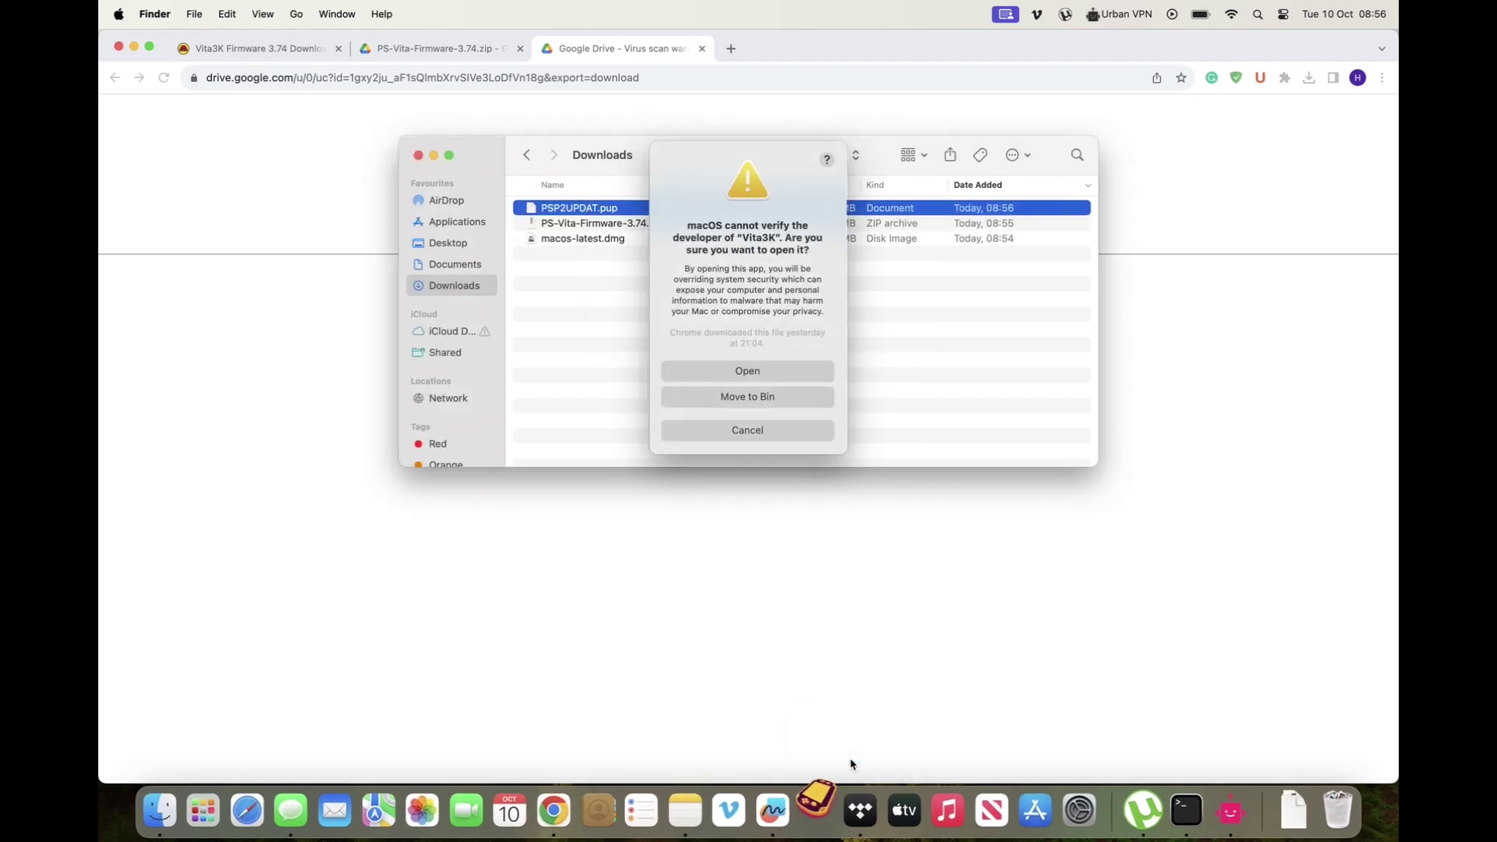
- Allow Vita3K past the security warning, finish the setup pages, and dismiss the info and welcome popups
{"action": "left_click", "coordinate": [748, 371]}
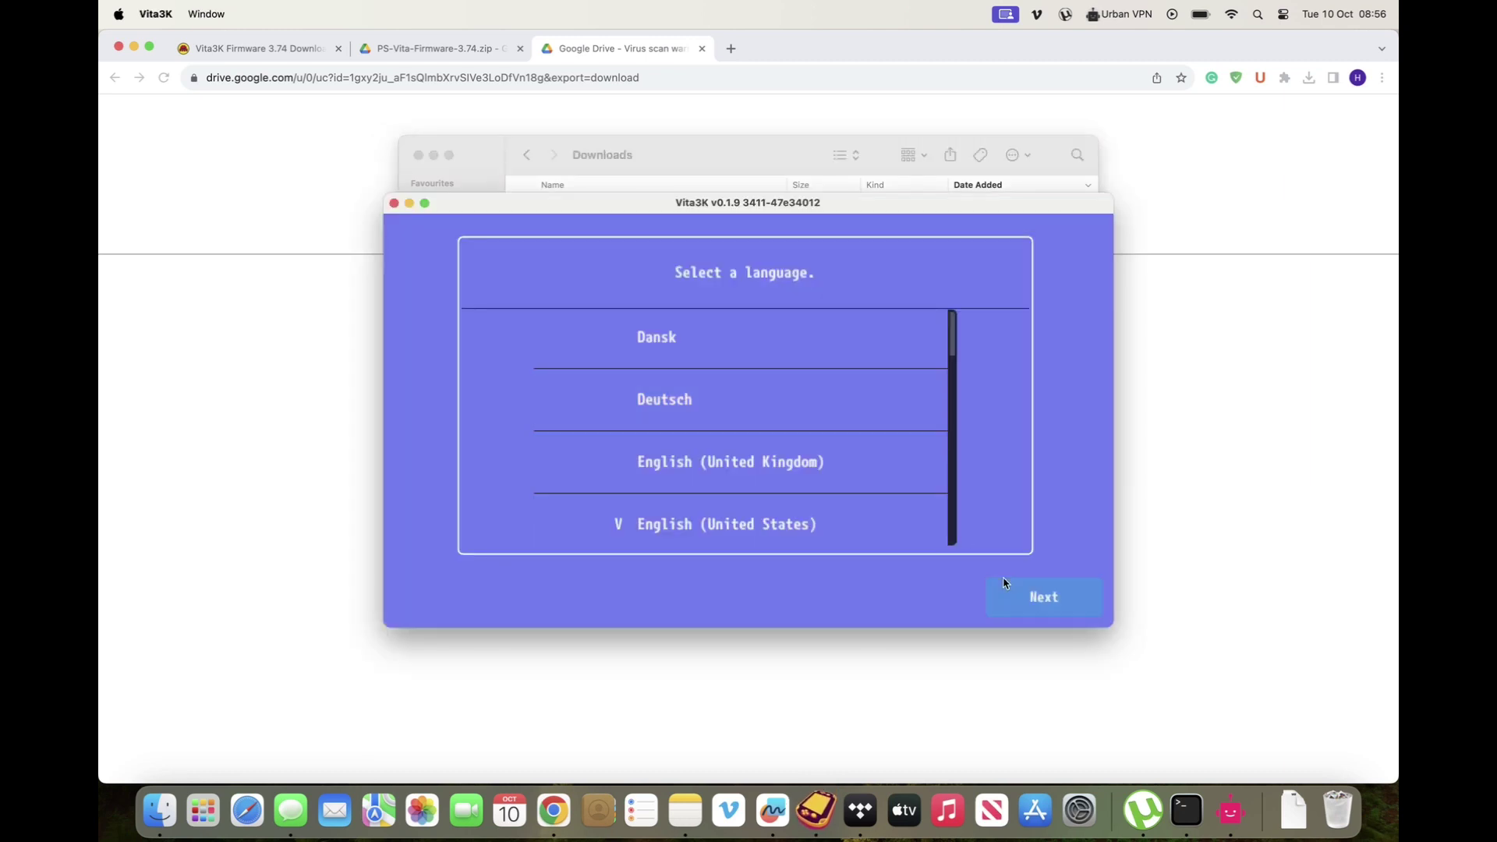
{"action": "left_click", "coordinate": [1043, 598]}
{"action": "left_click", "coordinate": [1045, 602]}
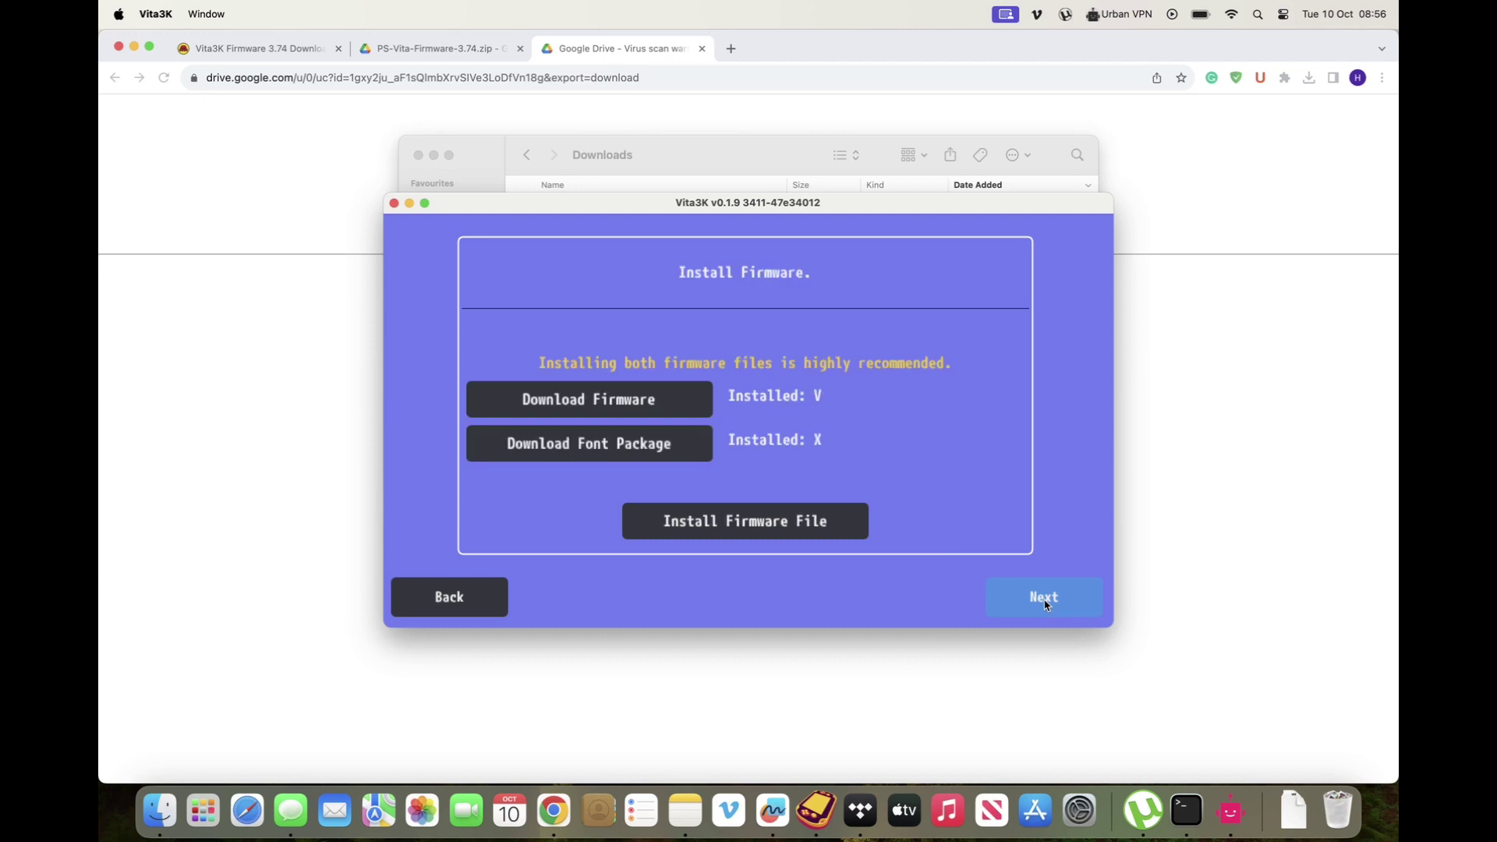
{"action": "left_click", "coordinate": [1004, 608]}
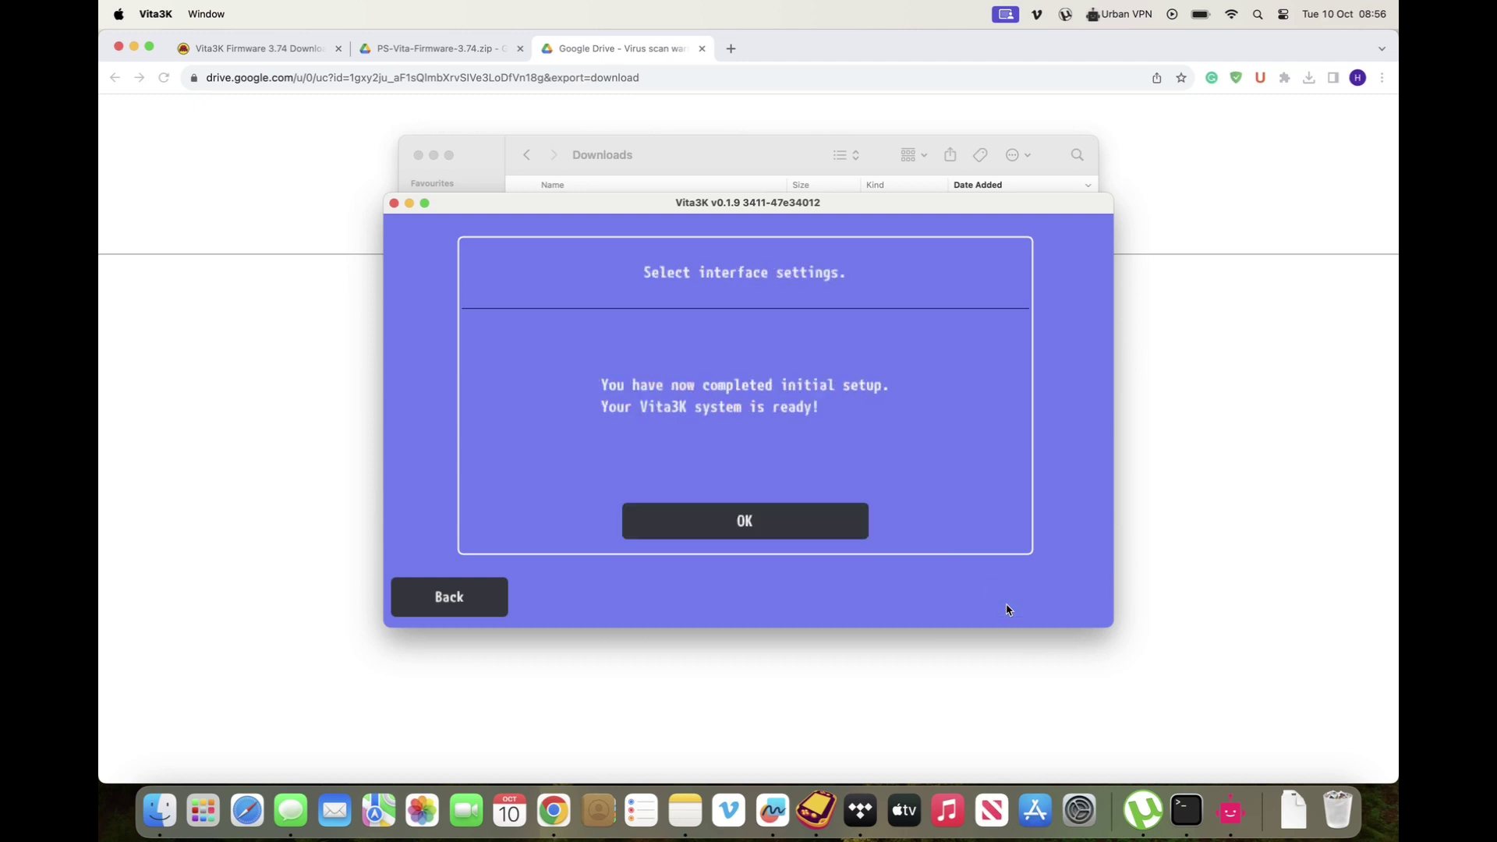
{"action": "left_click", "coordinate": [791, 516]}
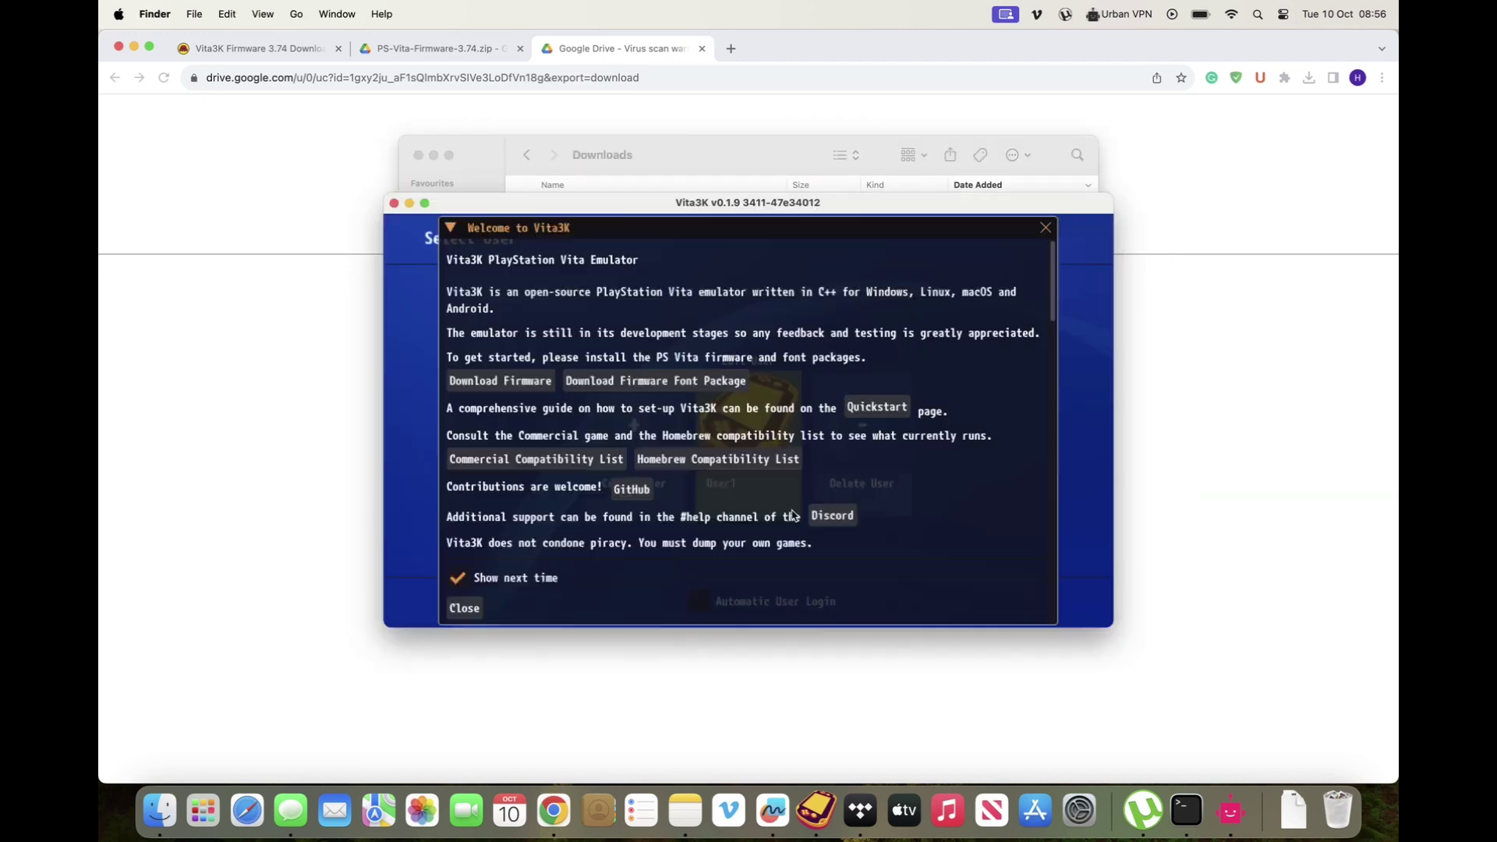
{"action": "left_click", "coordinate": [748, 504]}
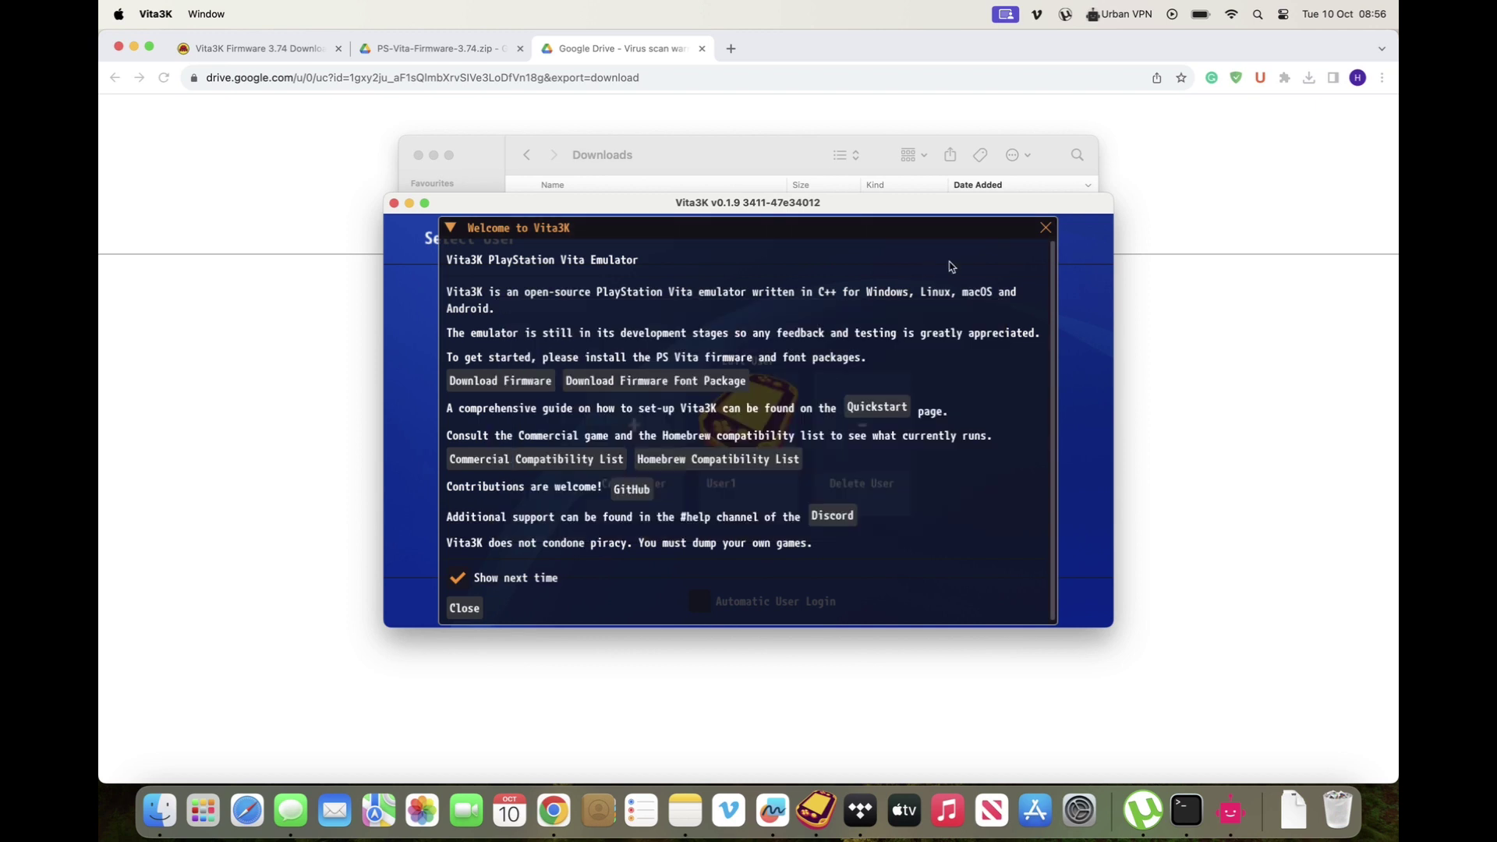
{"action": "left_click", "coordinate": [1044, 230]}
- Sign in as User1 and step through the dialog to download the Vita3K 3413 update
{"action": "left_click", "coordinate": [725, 424]}
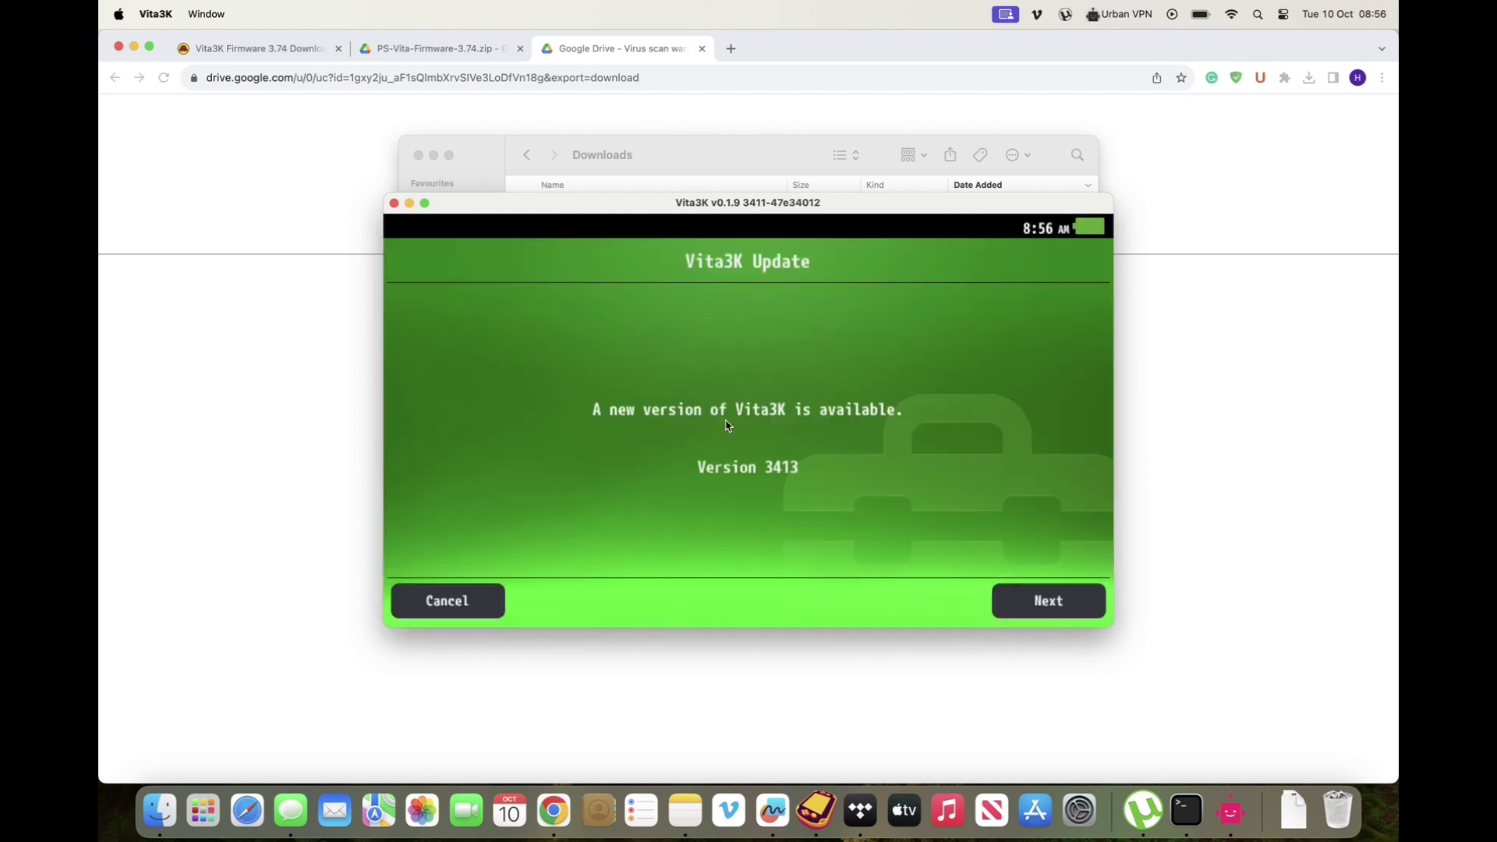
{"action": "left_click", "coordinate": [1034, 593]}
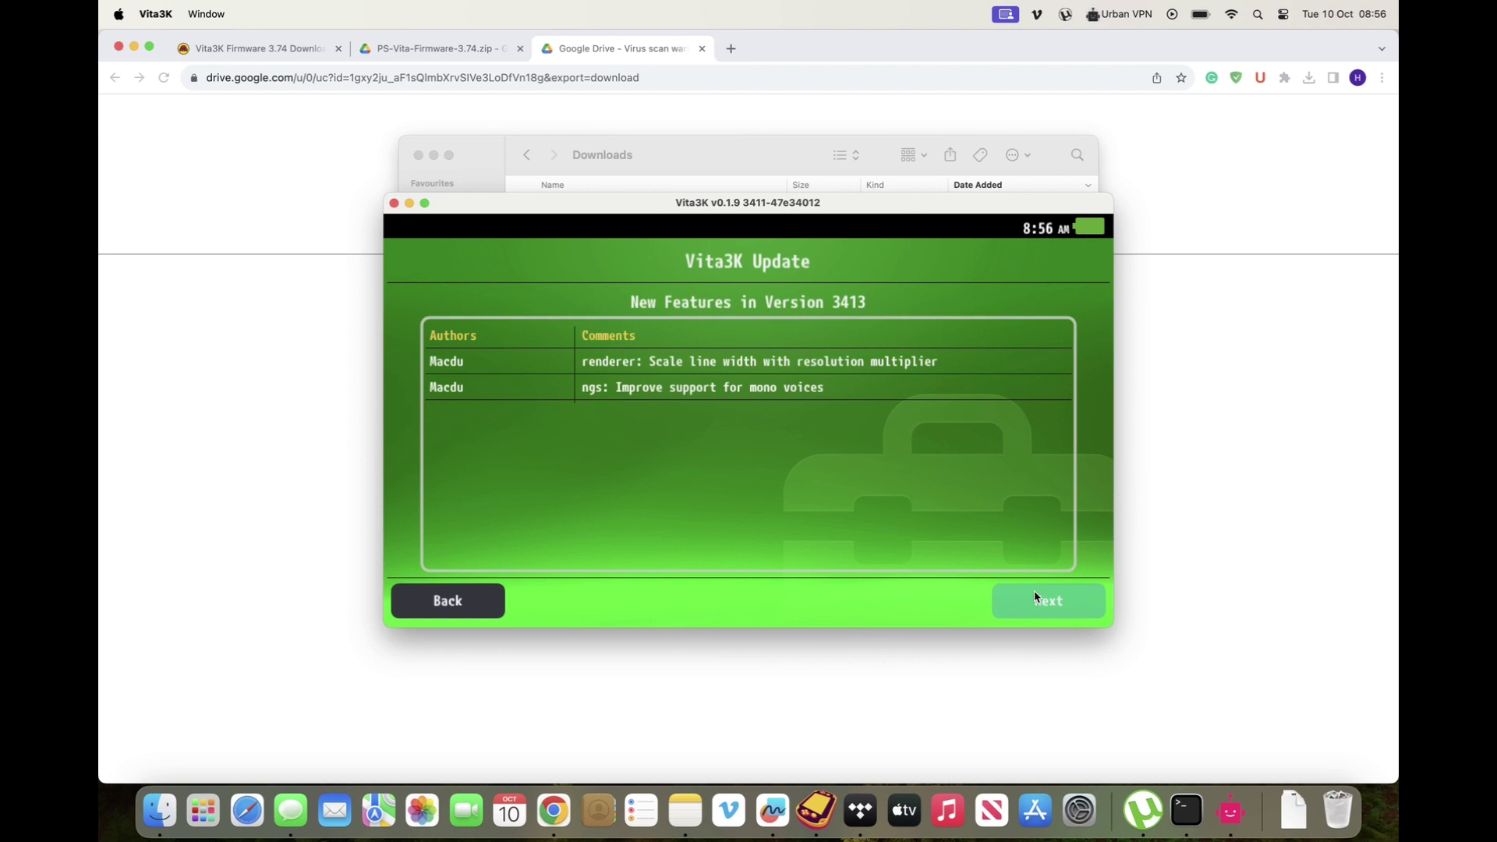
{"action": "left_click", "coordinate": [1035, 598]}
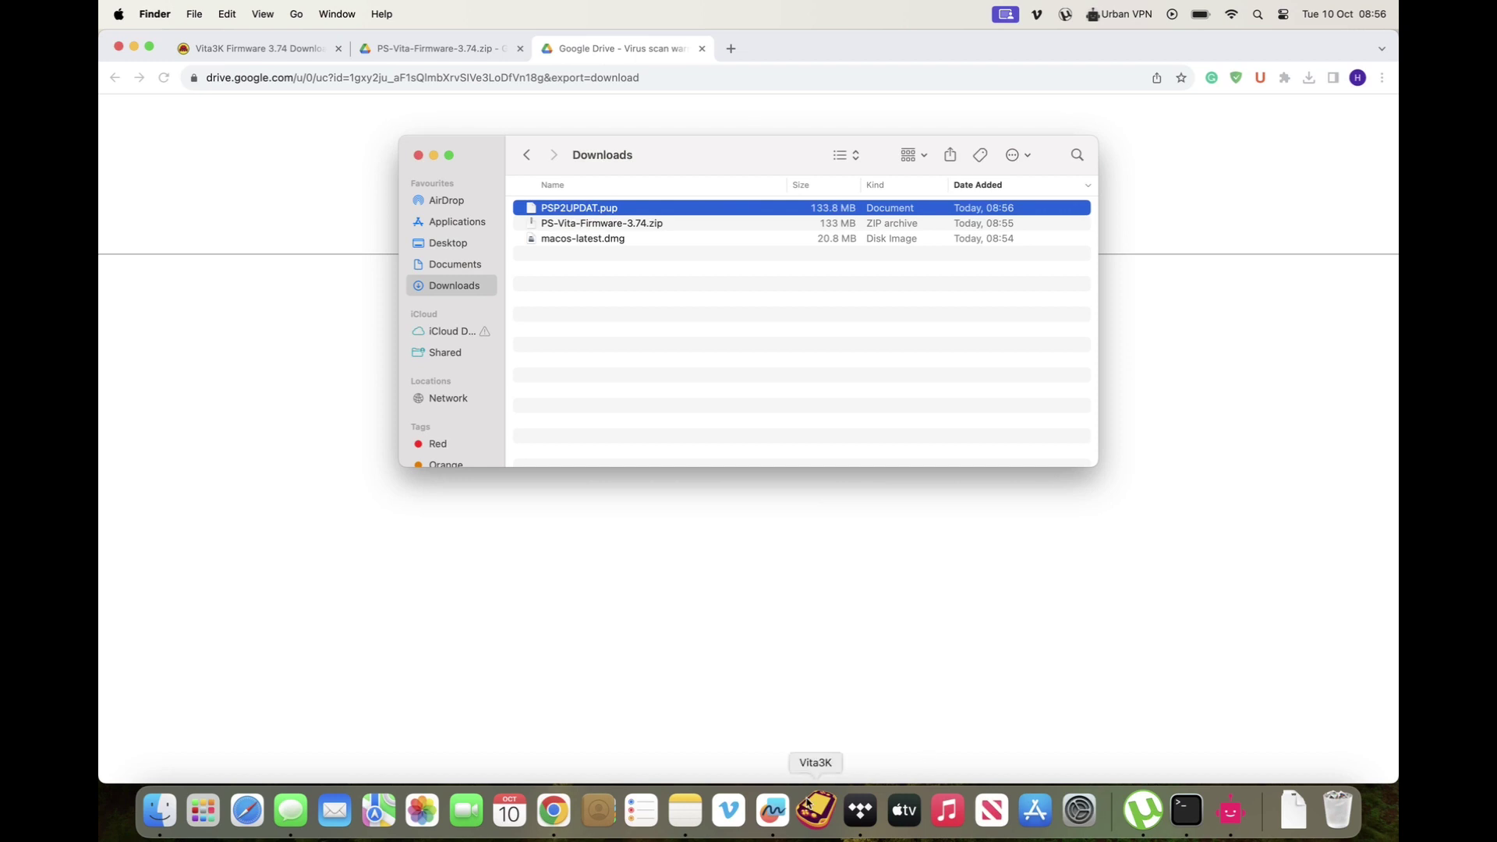
- Reopen Vita3K 3413 from the Dock, close the welcome message, and select User1
{"action": "right_click", "coordinate": [809, 802]}
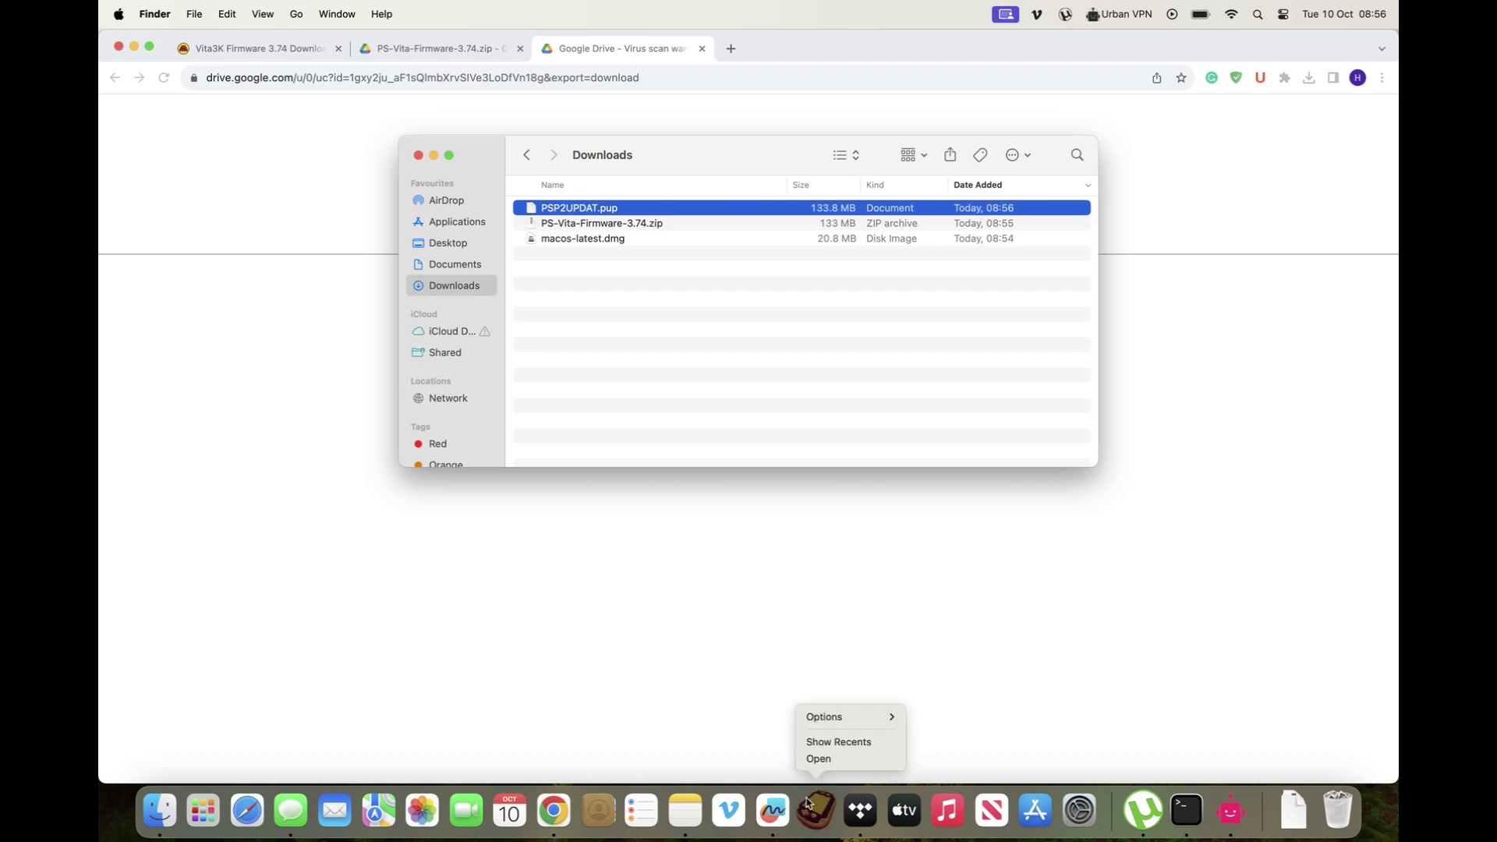
{"action": "left_click", "coordinate": [825, 760]}
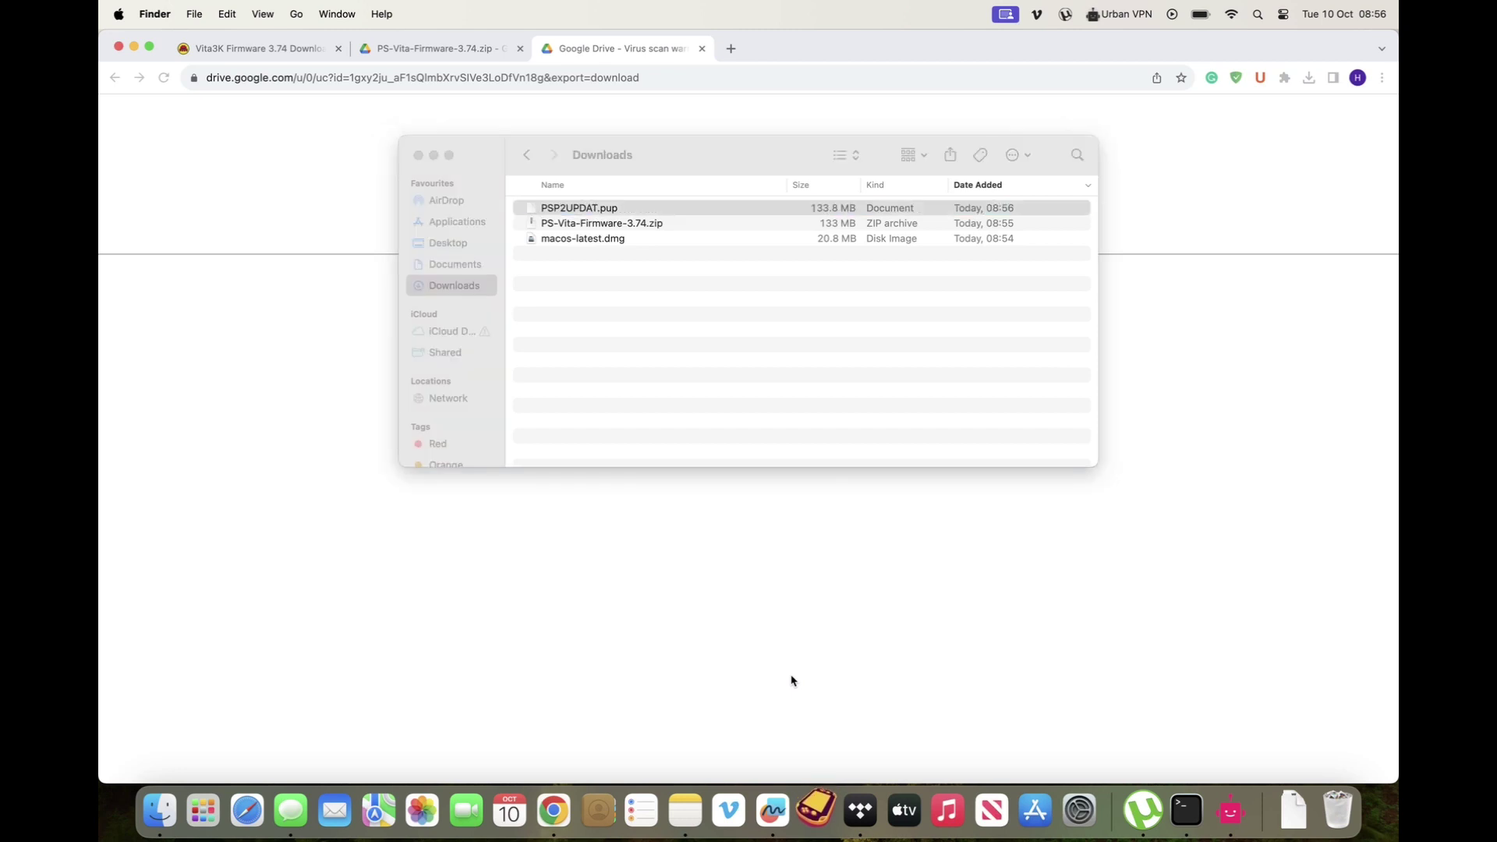
{"action": "left_click", "coordinate": [1045, 228]}
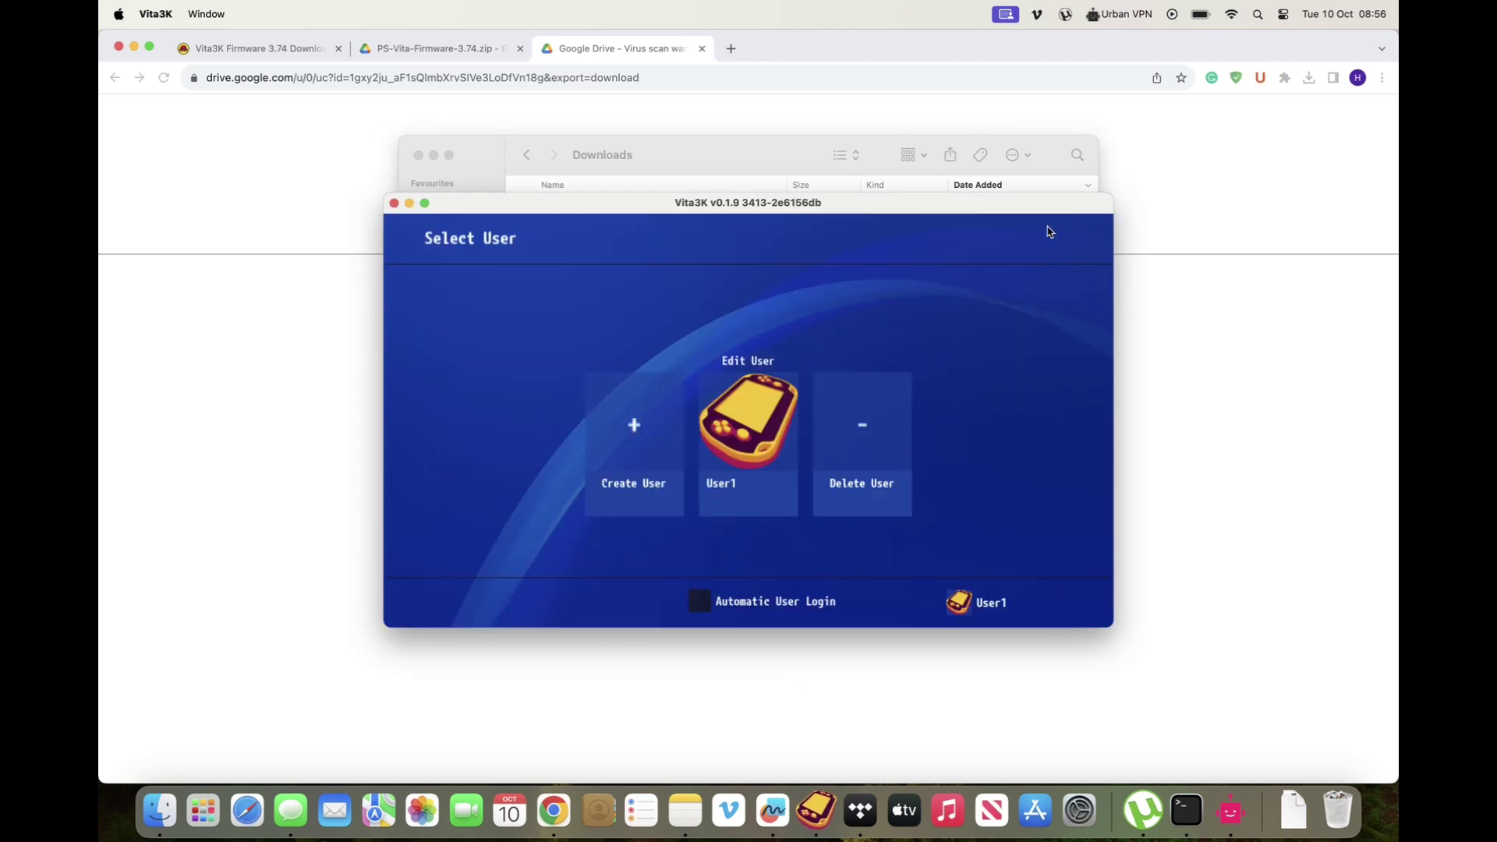
{"action": "left_click", "coordinate": [765, 421]}
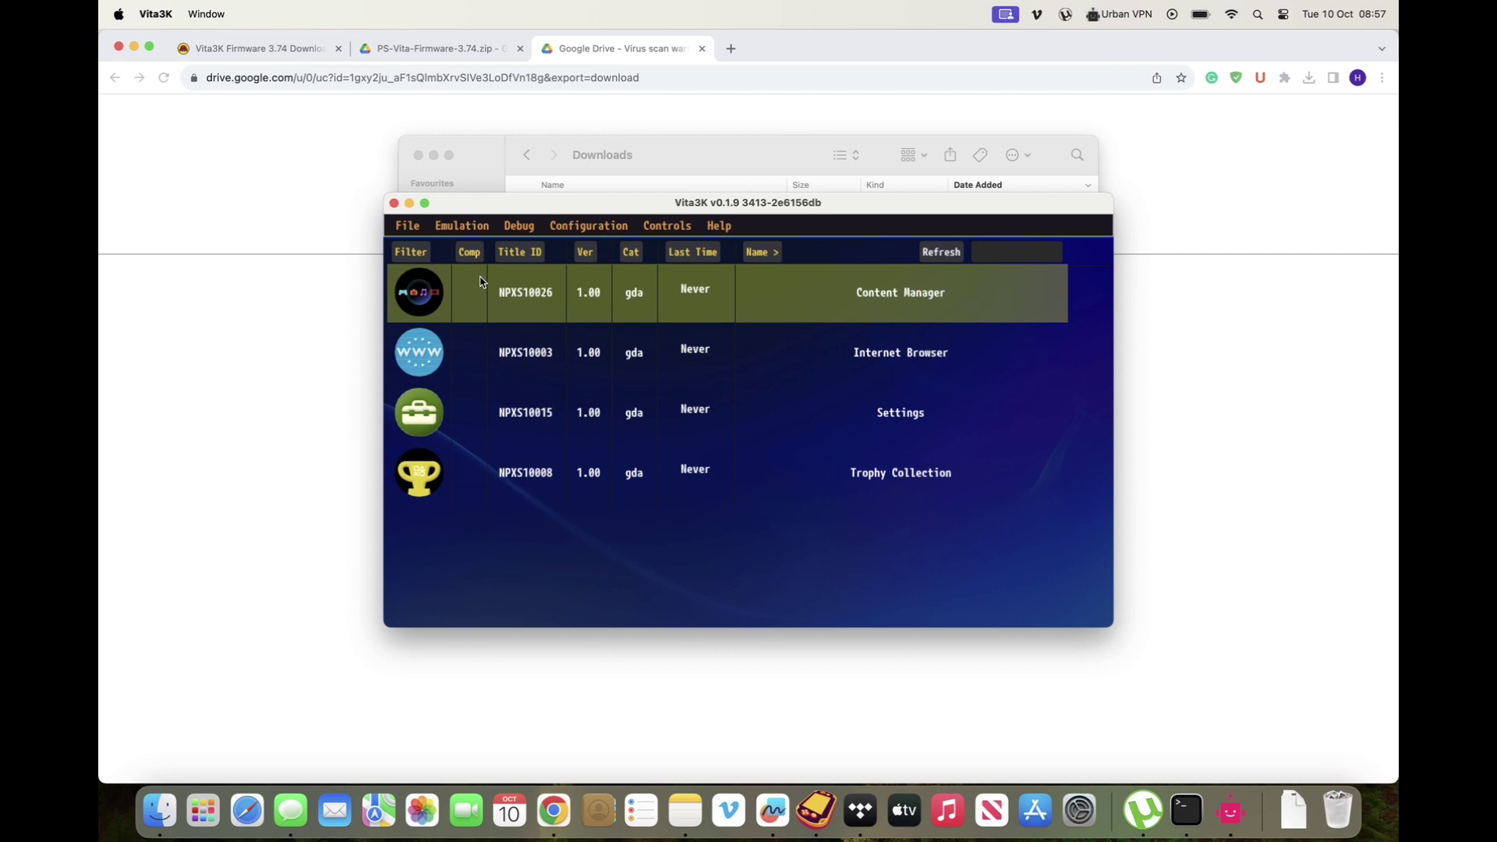
- Install firmware from PSP2UPDAT.pup in Downloads and acknowledge the success message
{"action": "left_click", "coordinate": [407, 226]}
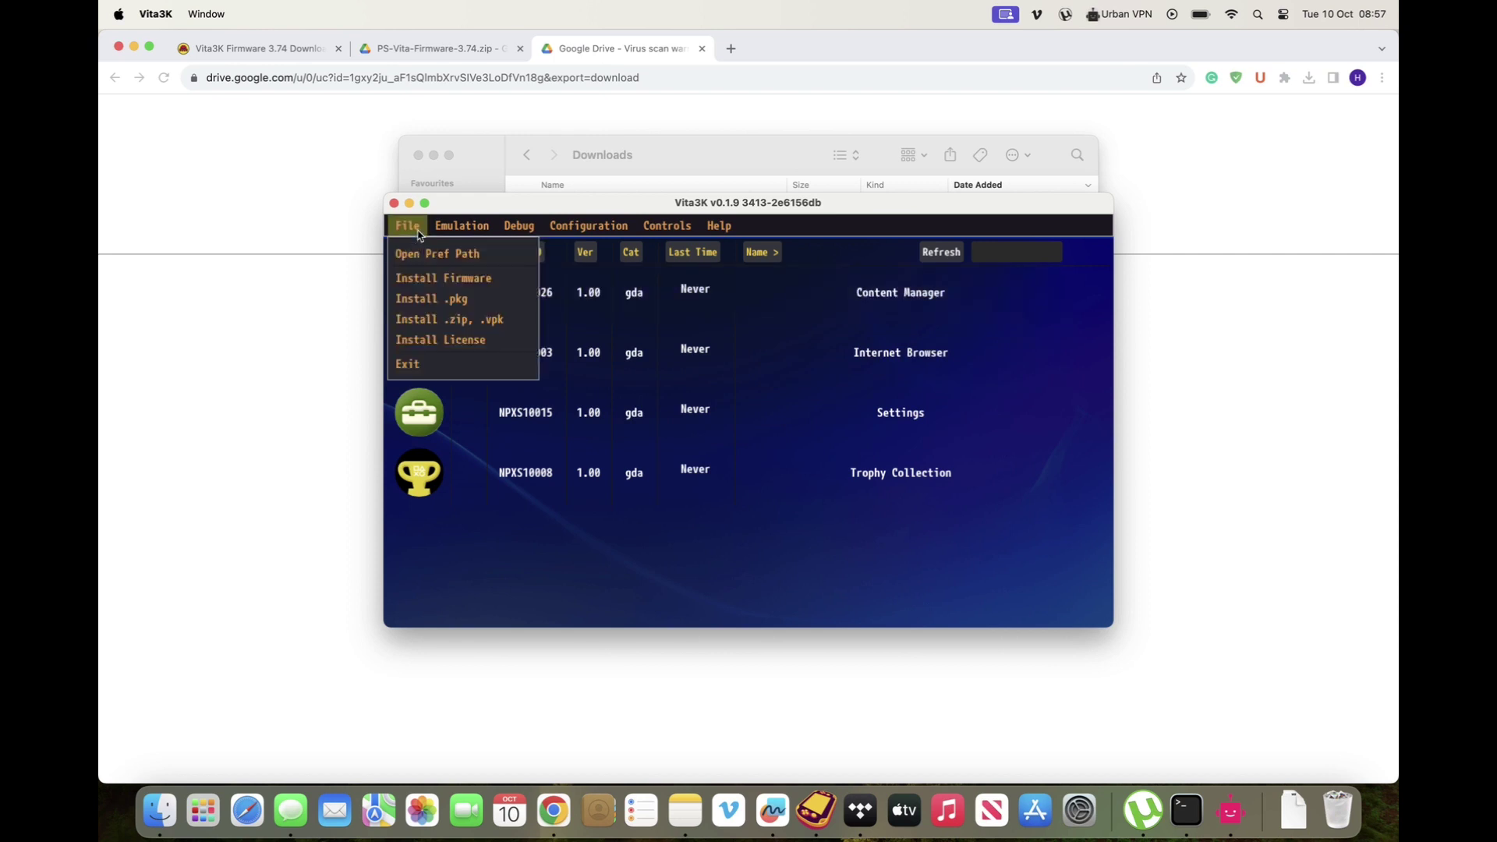
{"action": "left_click", "coordinate": [425, 277]}
{"action": "left_click", "coordinate": [598, 218]}
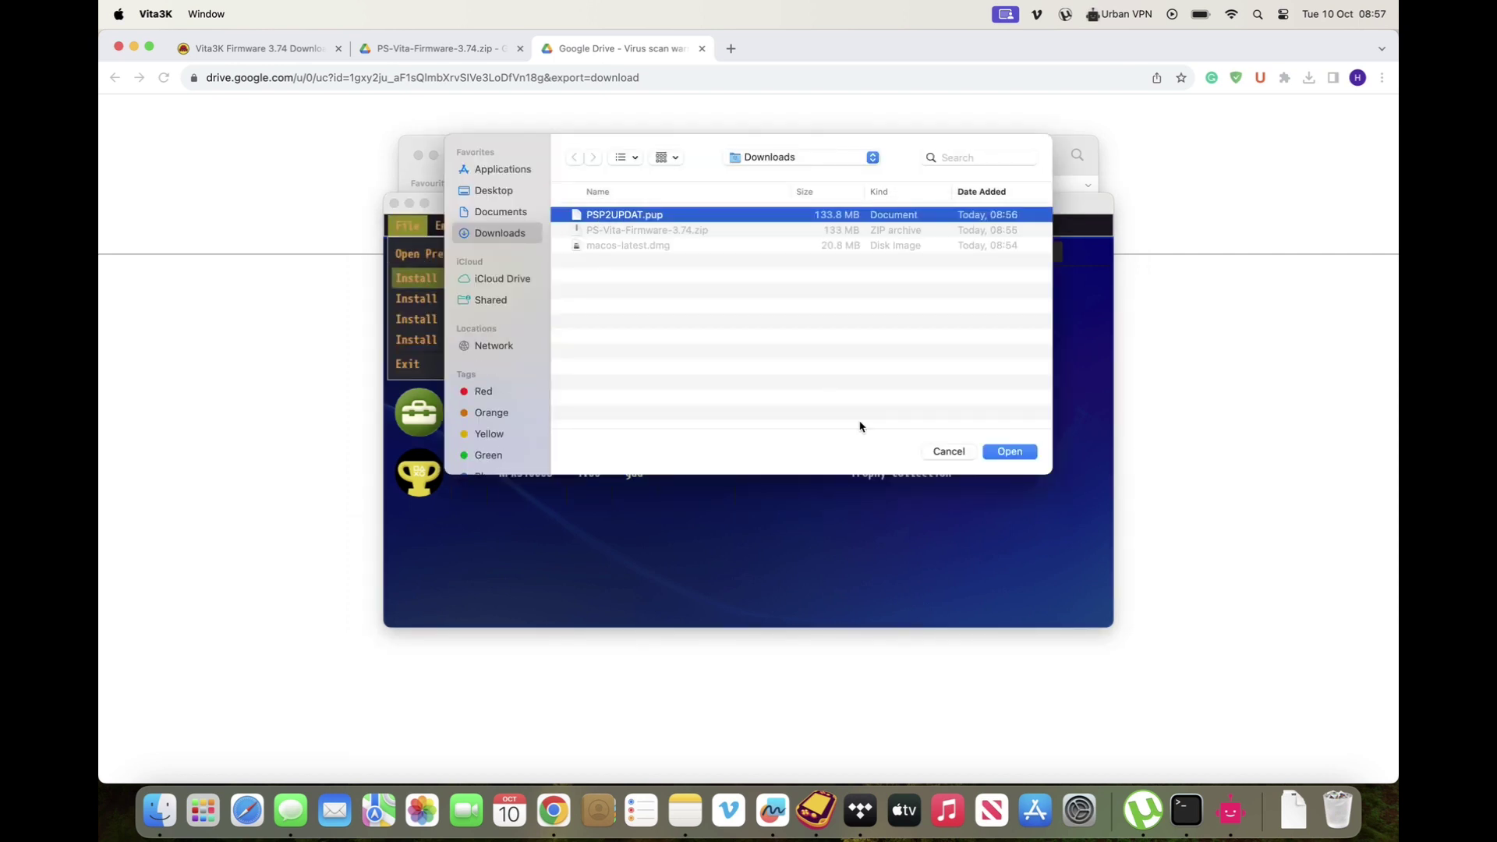
{"action": "left_click", "coordinate": [1009, 451]}
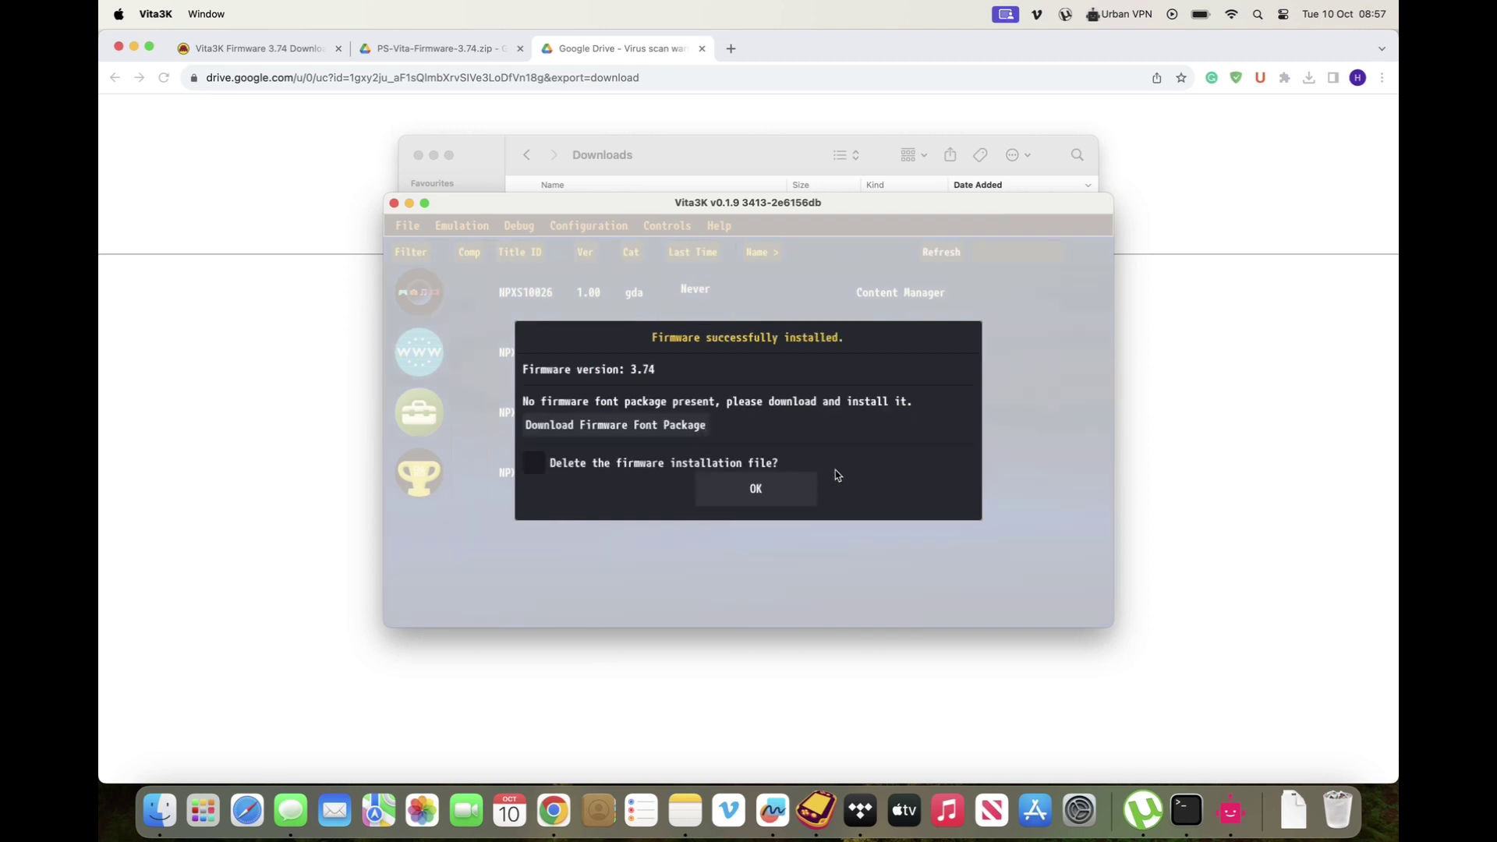
{"action": "left_click", "coordinate": [795, 488]}
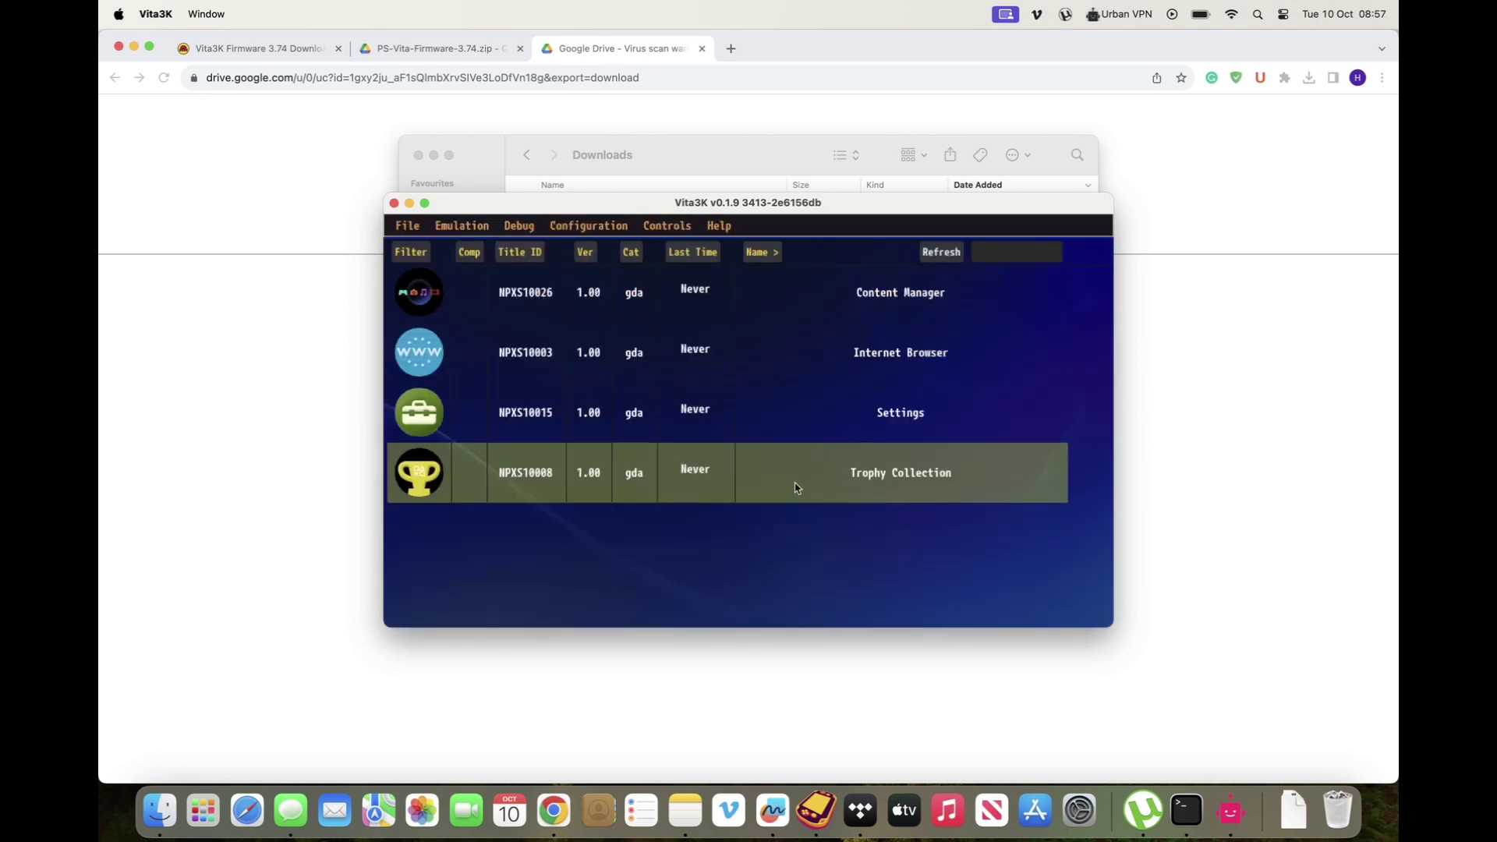